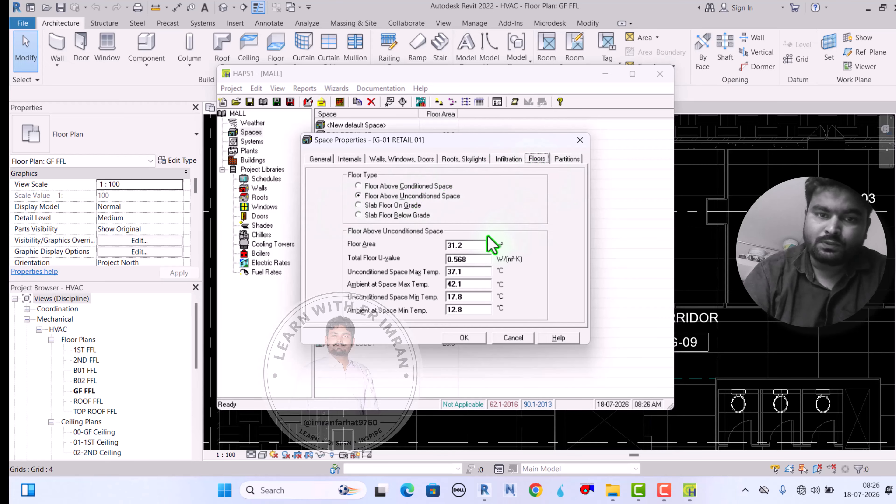
Set Partition 1 of space G-01 RETAIL 01 to a wall partition
left_click(565, 160)
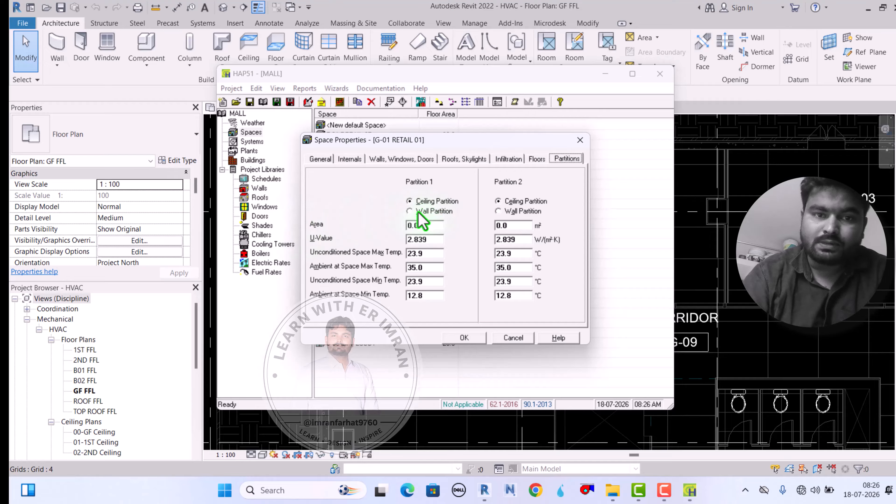
left_click(411, 212)
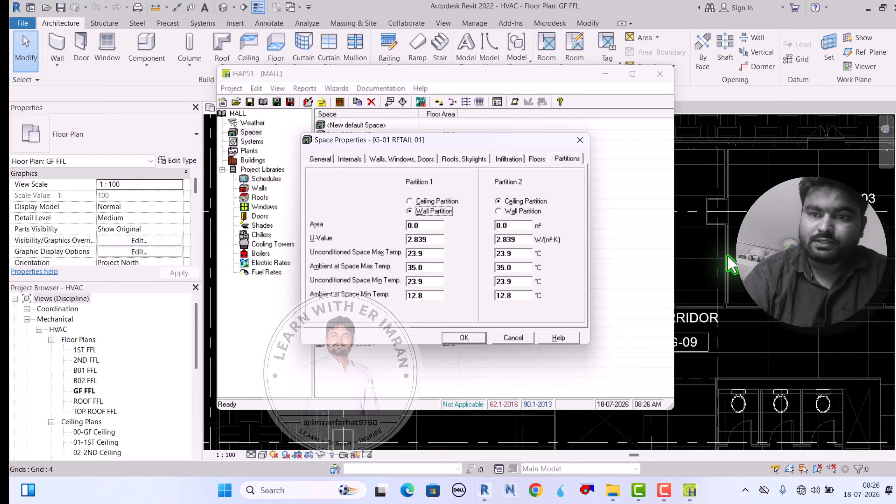
Switch to Revit and examine the walls separating Retail 01 from the neighbouring shop, corridor and entrance lobby on the GF FFL plan
left_click(729, 264)
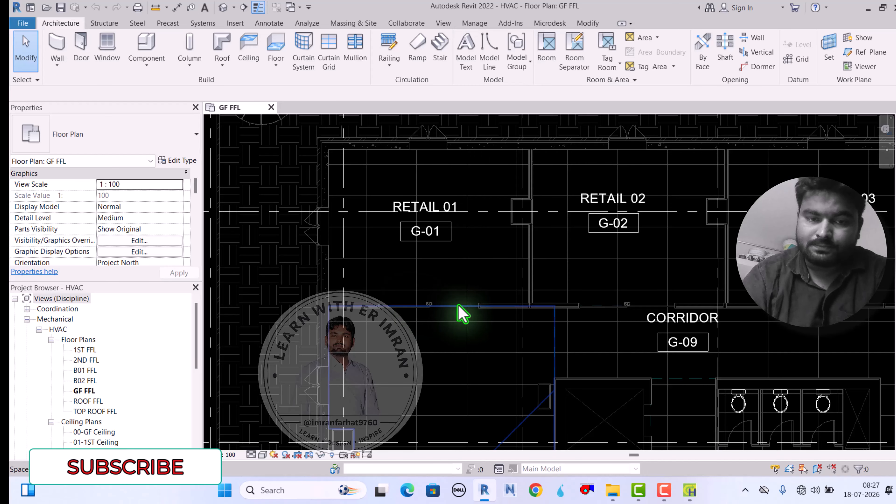
scroll(431, 221, "down", 1)
scroll(522, 283, "up", 1)
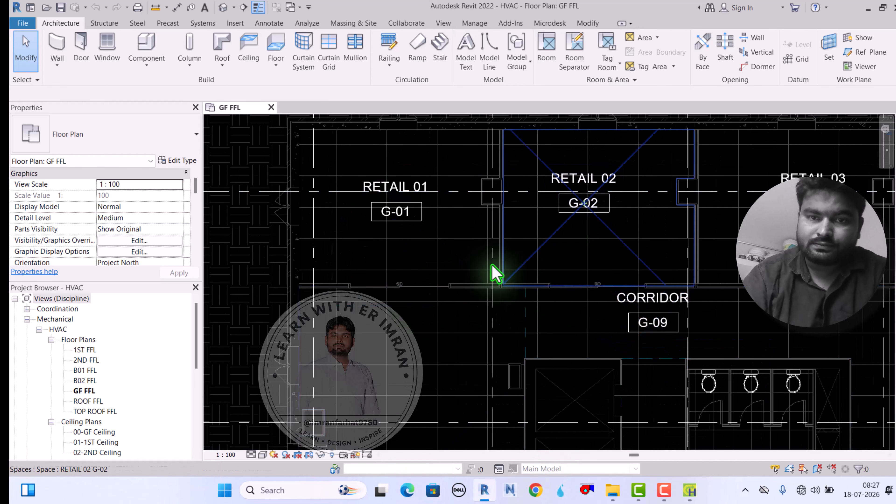
scroll(488, 329, "down", 1)
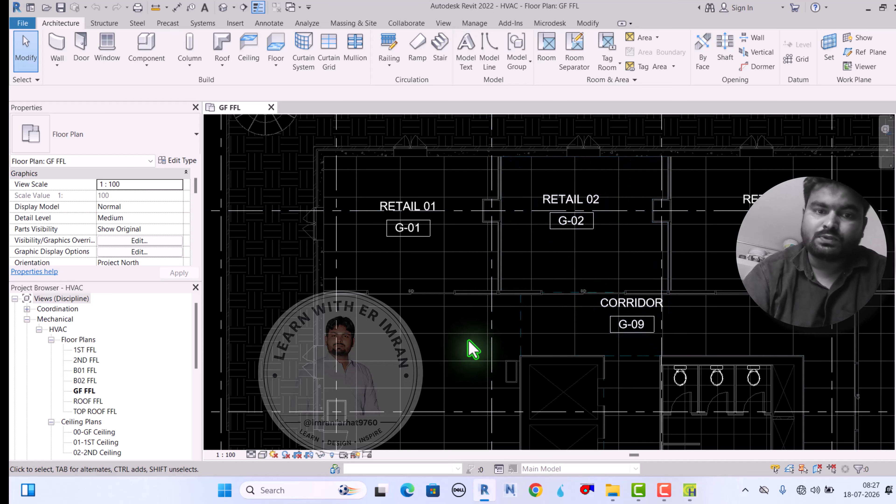
scroll(459, 265, "down", 2)
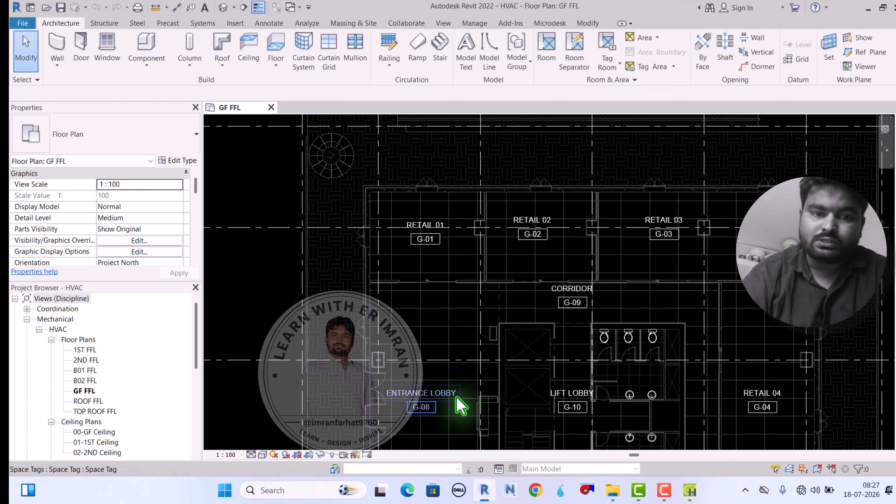
scroll(446, 356, "up", 2)
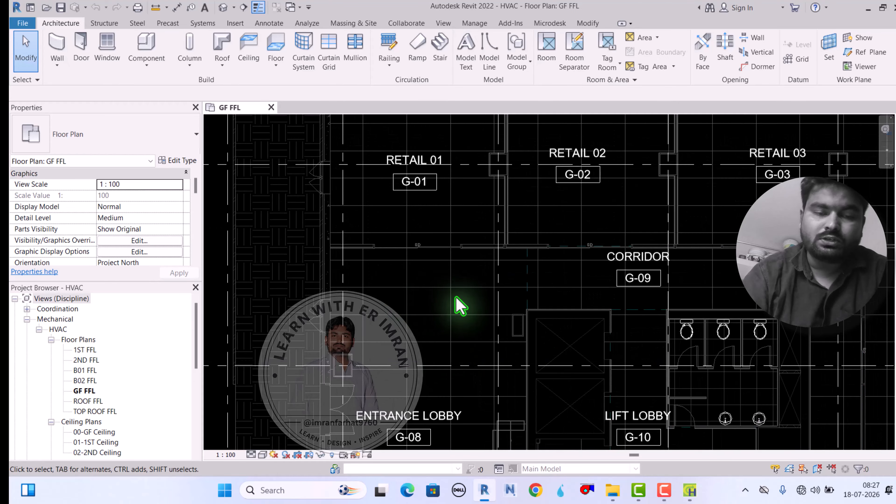
scroll(456, 298, "down", 1)
scroll(459, 297, "down", 2)
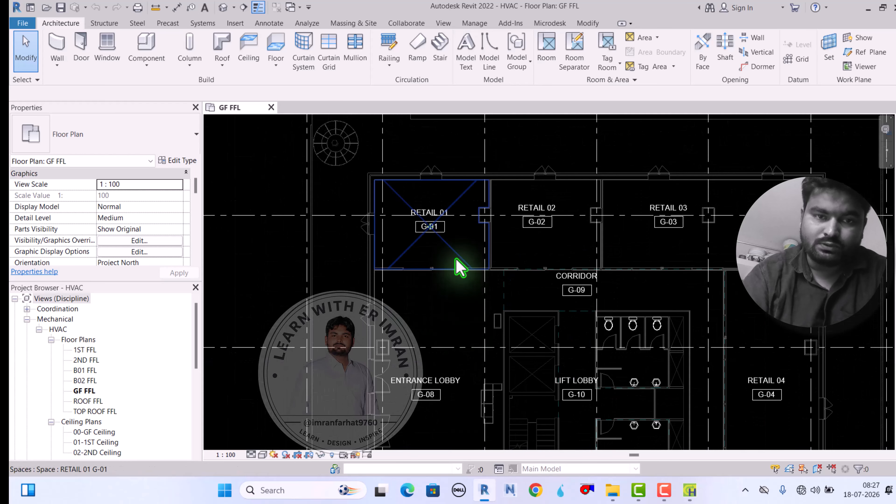
scroll(458, 283, "up", 2)
scroll(444, 257, "up", 1)
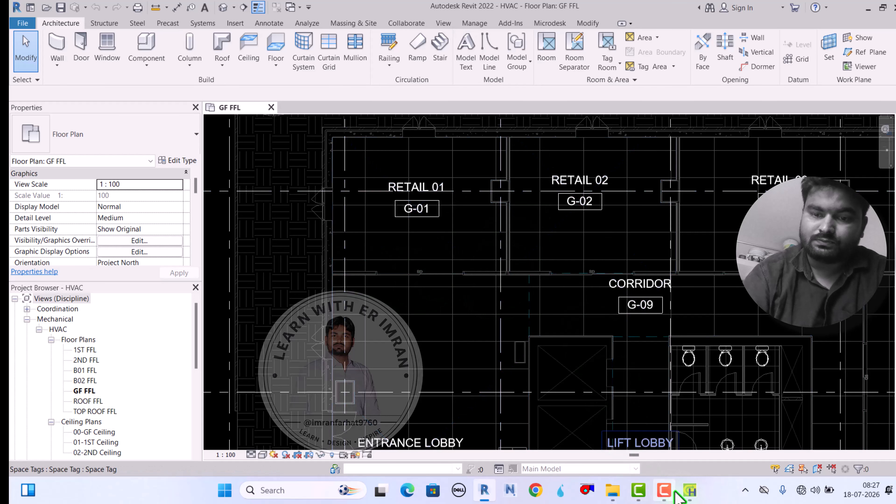
left_click(690, 492)
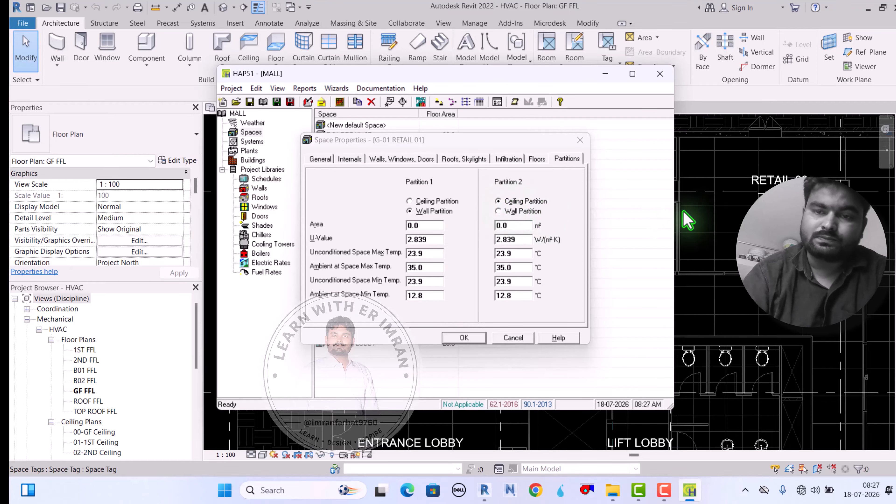
left_click(728, 219)
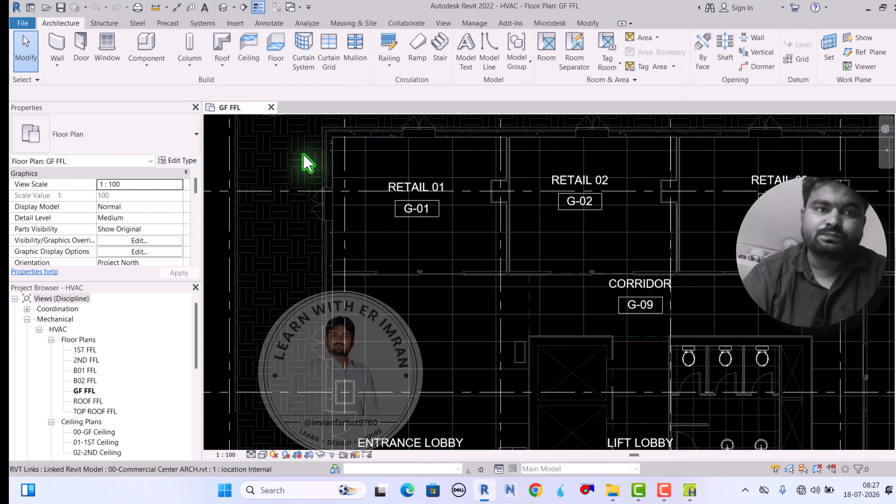
Open the default 3D view of the building and turn on its section box
left_click(223, 8)
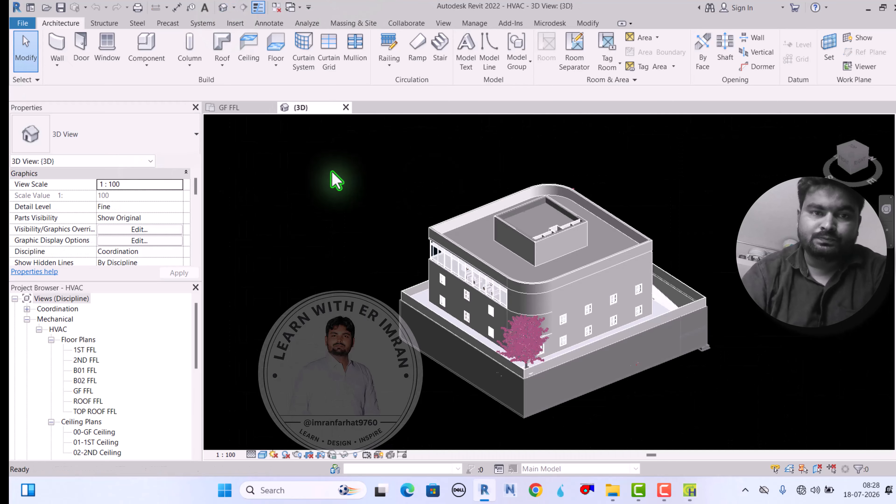
scroll(145, 263, "down", 3)
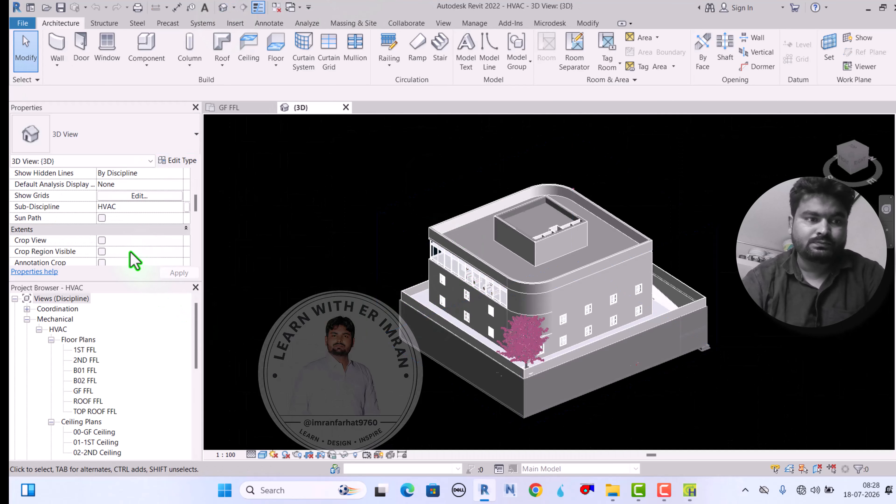
middle_click_drag(315, 287, 524, 314, "shift")
scroll(118, 222, "down", 3)
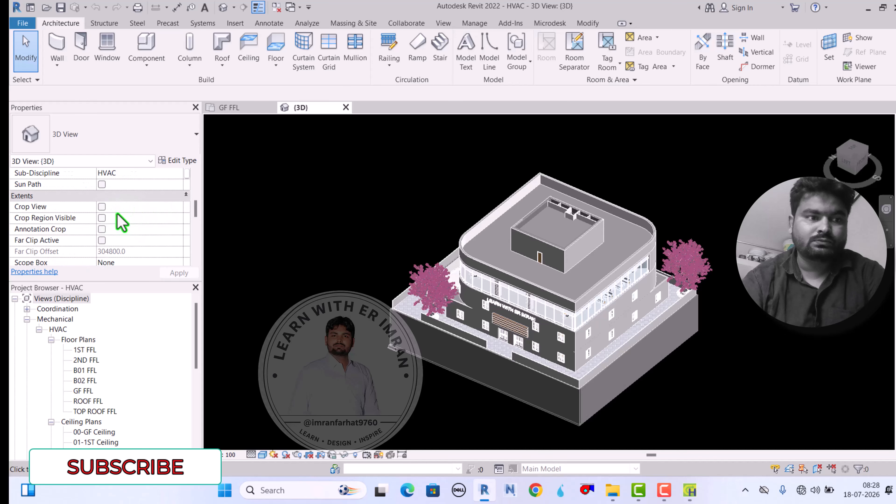
scroll(95, 226, "down", 3)
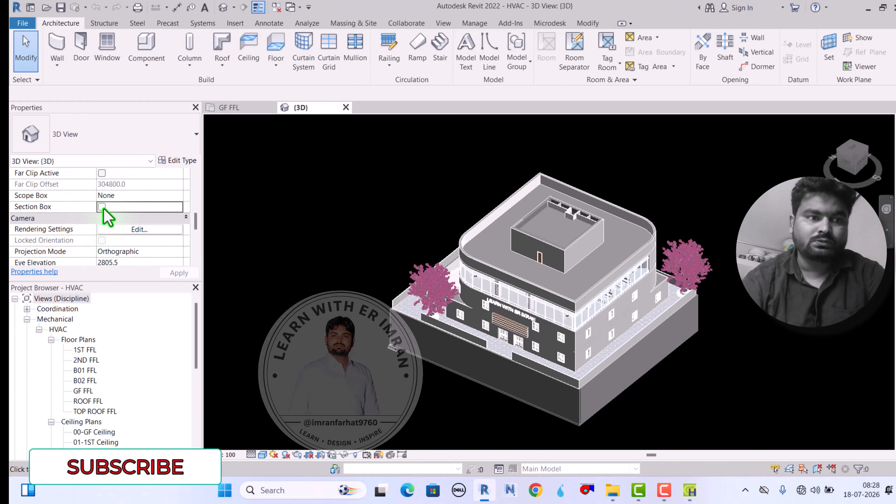
left_click(101, 206)
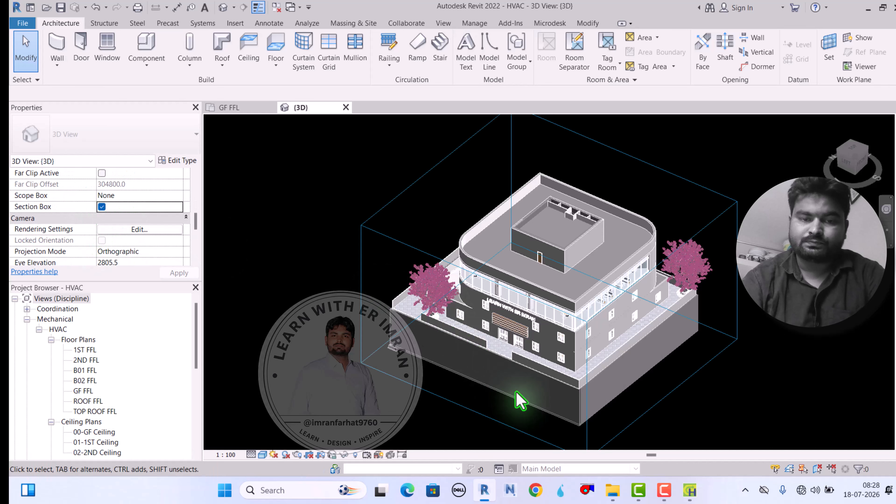
Move the section box's entrance-side face into the building and examine the exposed ground-floor ceiling and partition walls
left_click(484, 358)
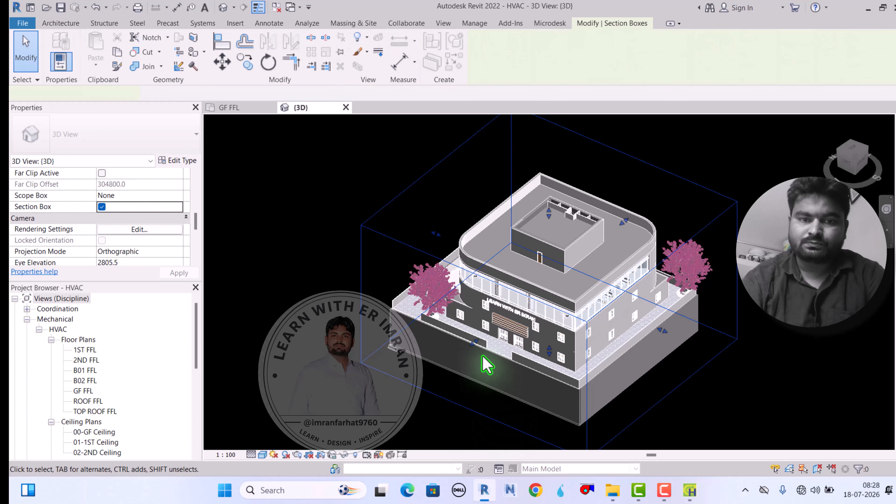
left_click_drag(477, 342, 506, 327)
scroll(486, 334, "up", 10)
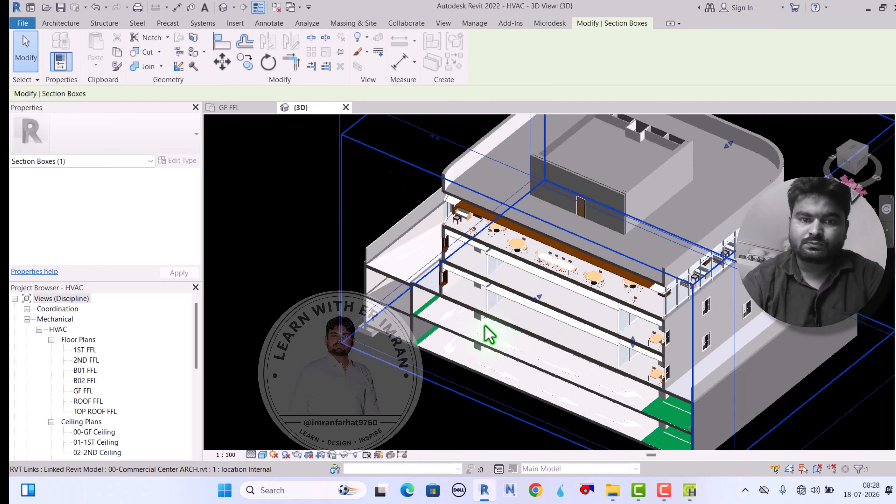
scroll(459, 268, "down", 8)
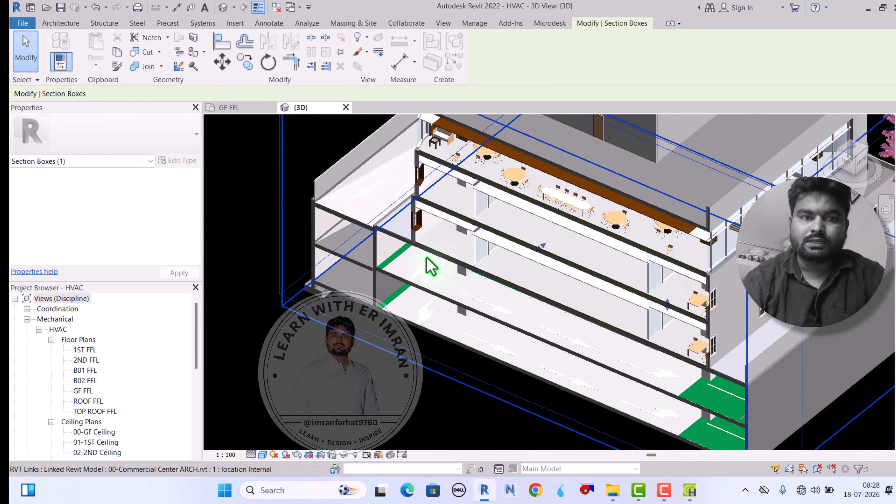
middle_click_drag(407, 355, 435, 257, "shift")
scroll(486, 207, "up", 8)
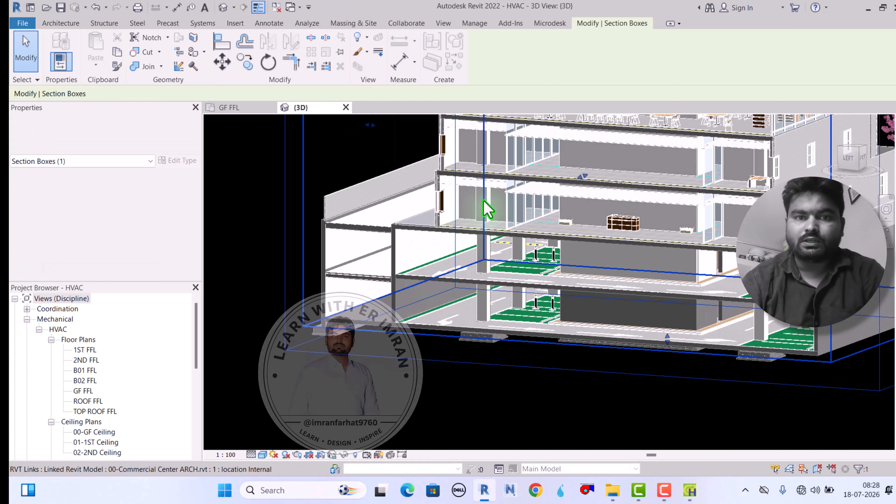
scroll(494, 176, "up", 3)
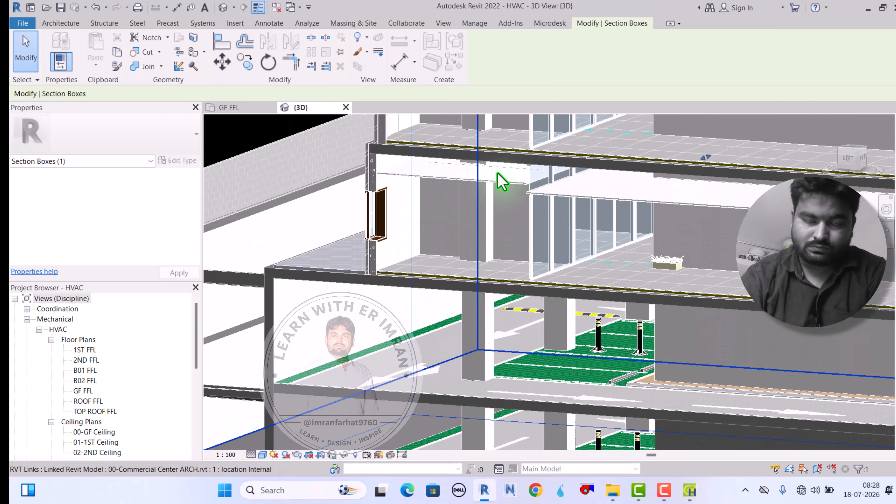
middle_click_drag(490, 281, 481, 286, "shift")
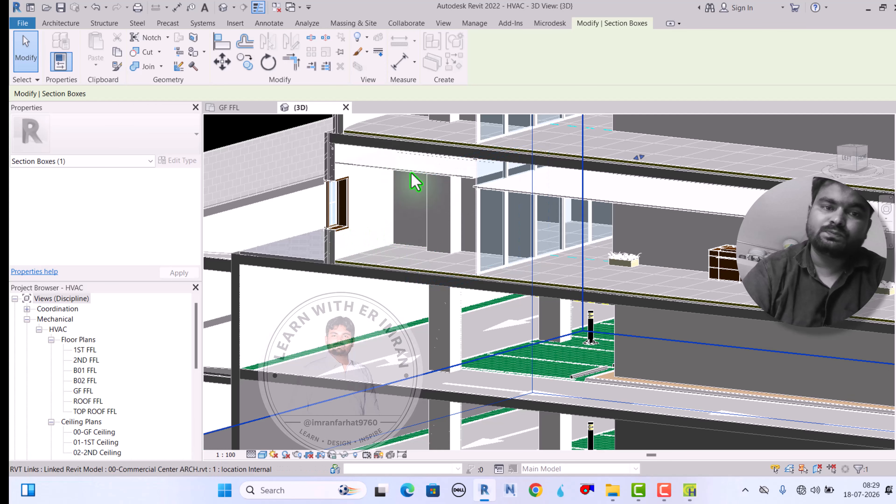
Return to the GF FFL plan, switch to HAP, review all property categories of G-01 RETAIL 01 and accept the space's settings
left_click(228, 108)
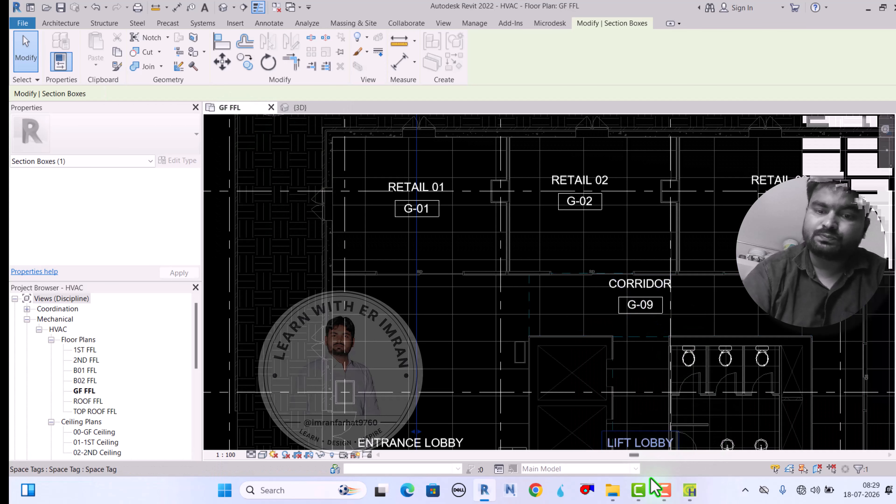
left_click(690, 490)
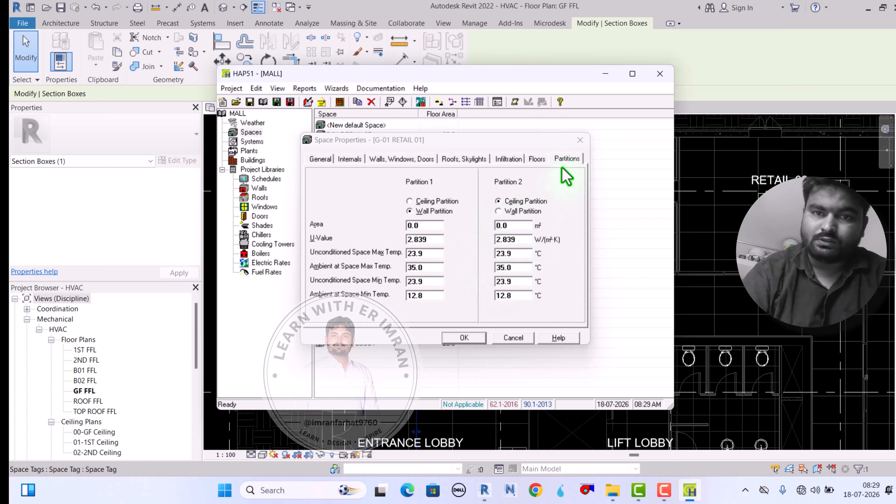
left_click(570, 162)
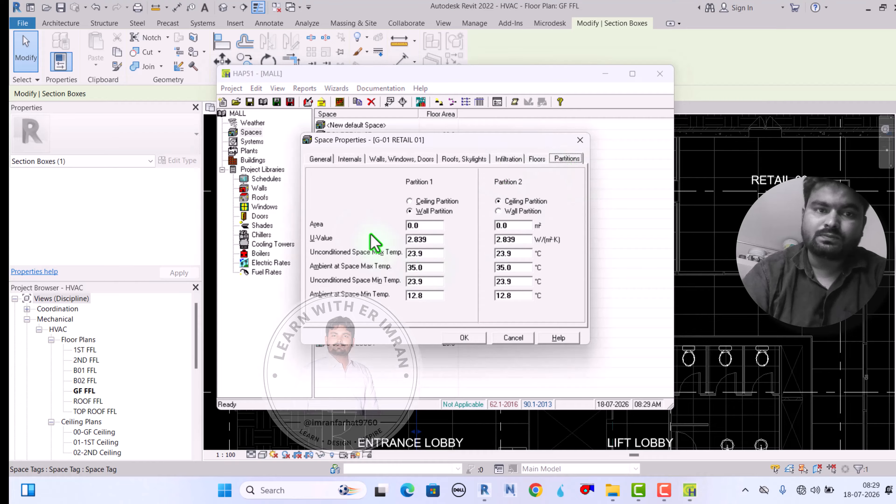
left_click(320, 159)
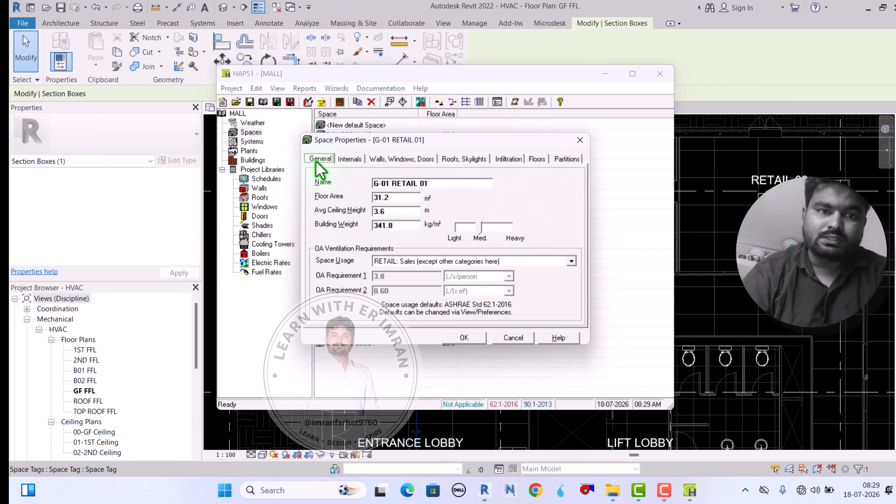
left_click(349, 160)
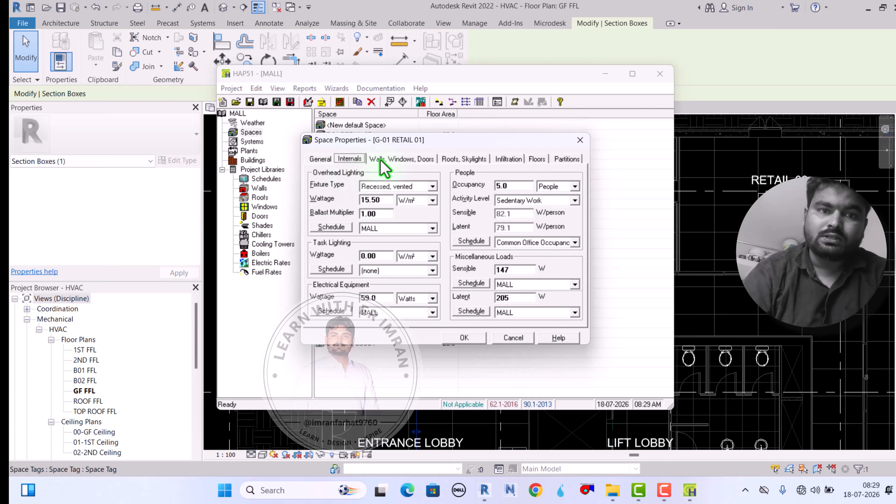
left_click(396, 159)
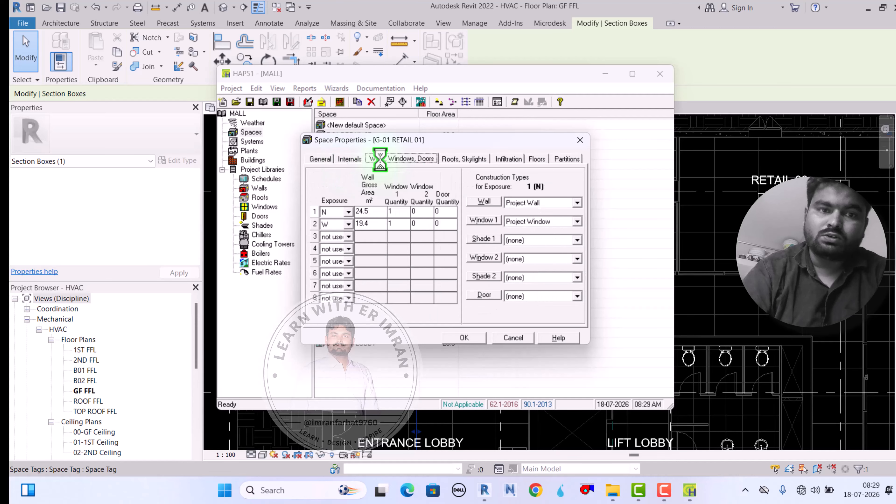
left_click(464, 159)
left_click(509, 159)
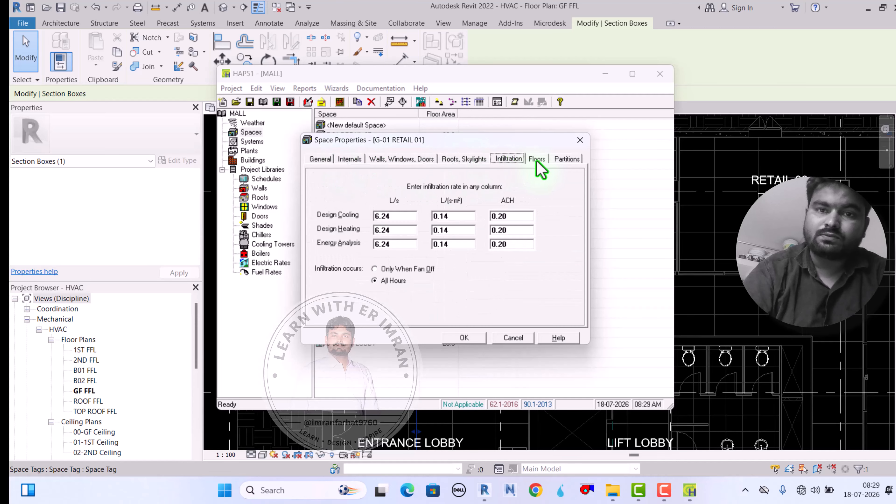
left_click(538, 161)
left_click(569, 161)
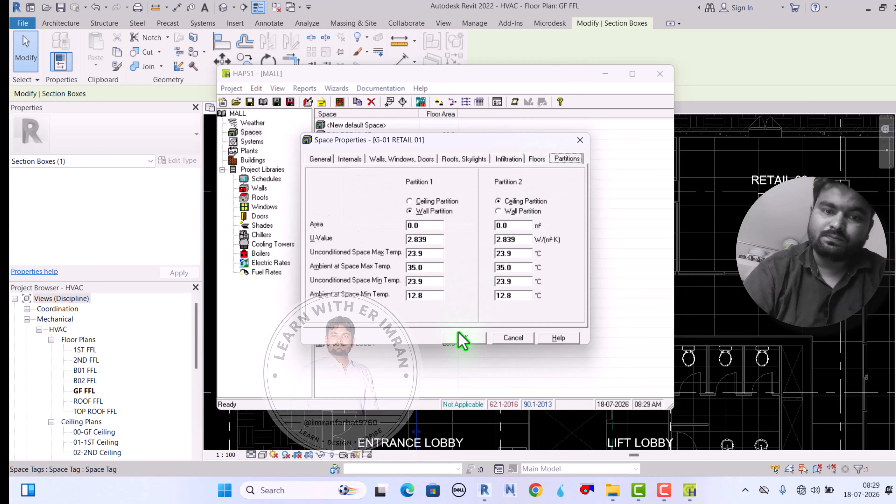
left_click(464, 338)
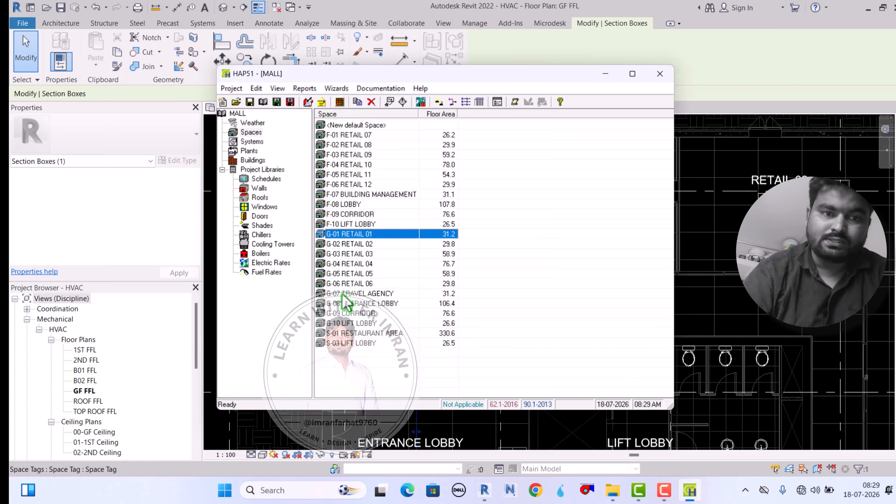
Open space G-02 RETAIL 02 and set its average ceiling height to 3.55 m and its building weight to medium, 351.5 kg/m²
double_click(337, 244)
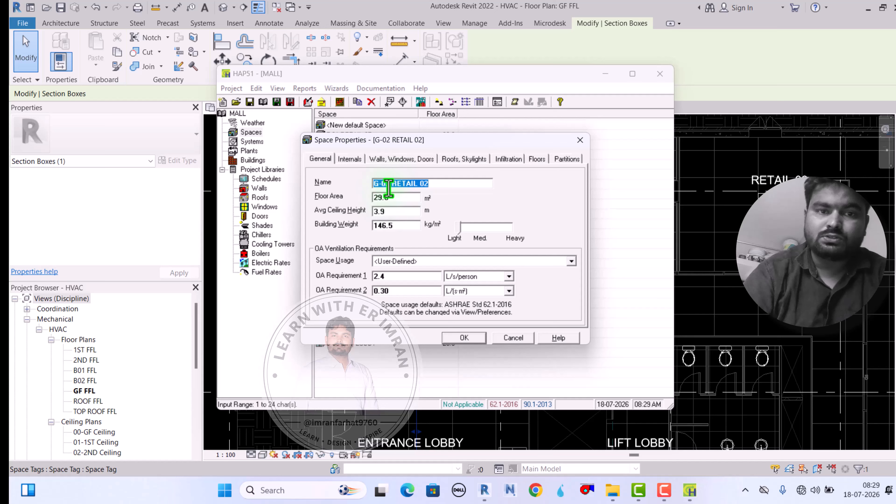
left_click(388, 213)
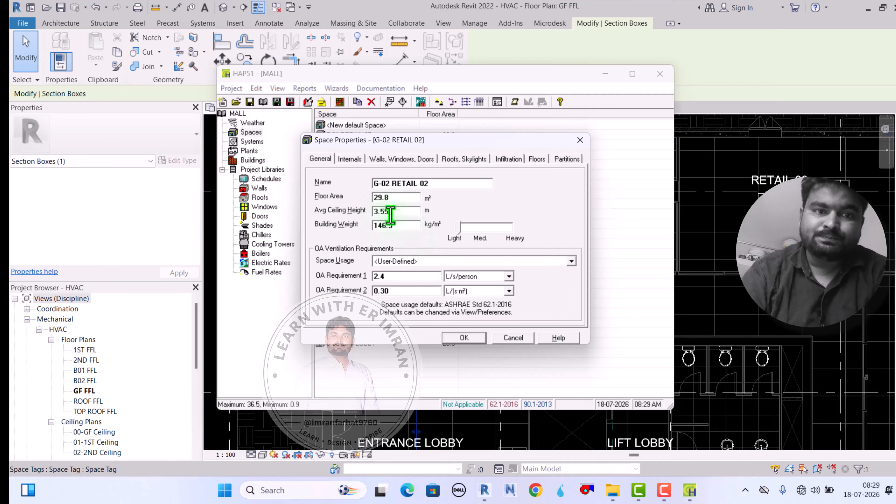
key("Tab")
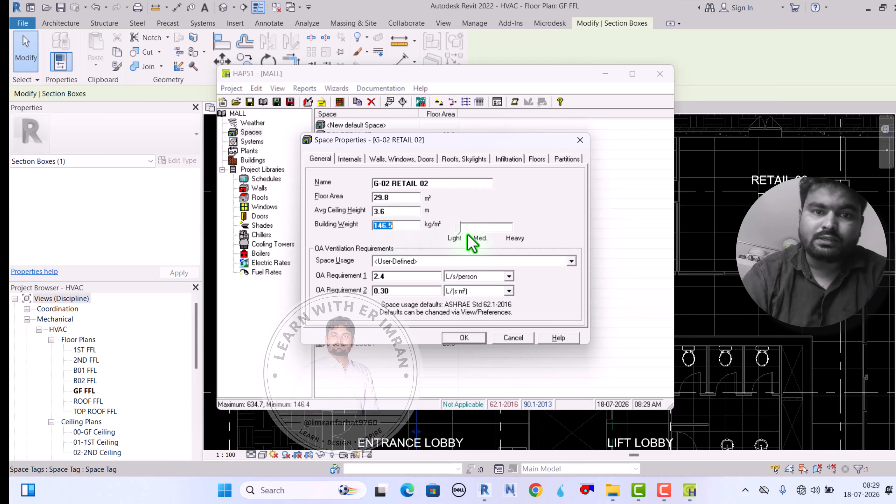
left_click(475, 232)
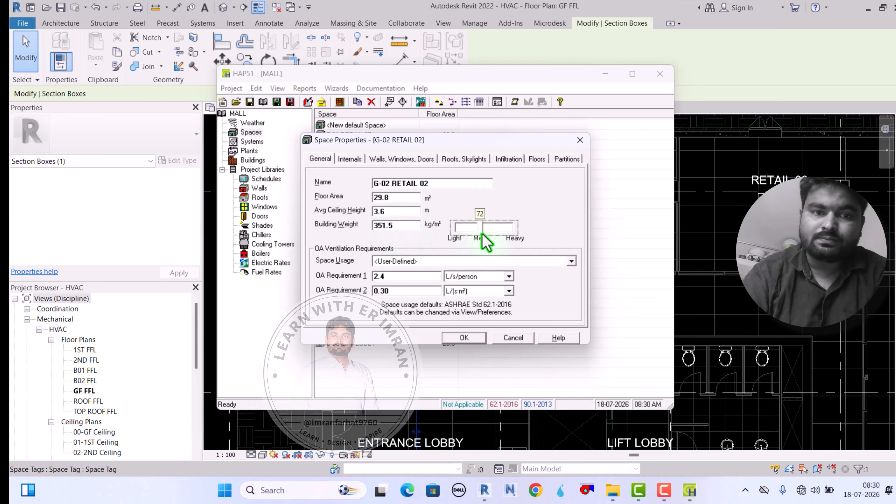
Set the space usage of G-02 RETAIL 02 to RETAIL: Sales (except other categories here)
left_click(571, 262)
scroll(402, 308, "down", 5)
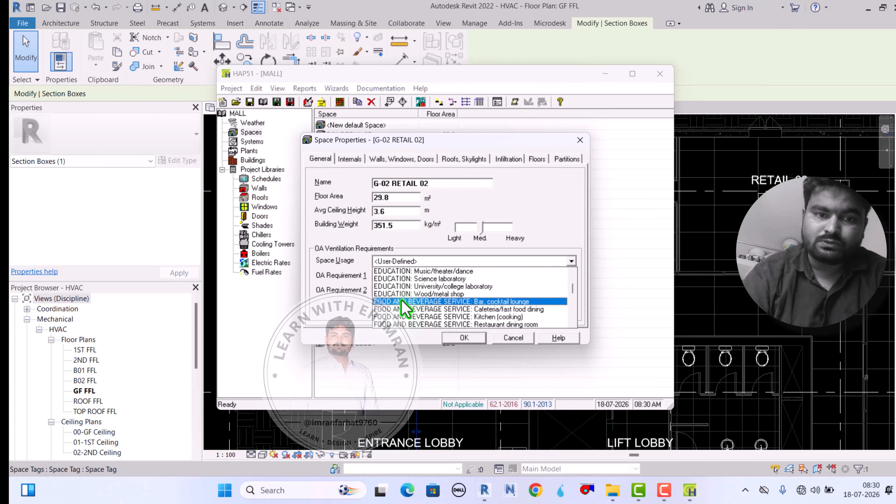
scroll(402, 304, "down", 2)
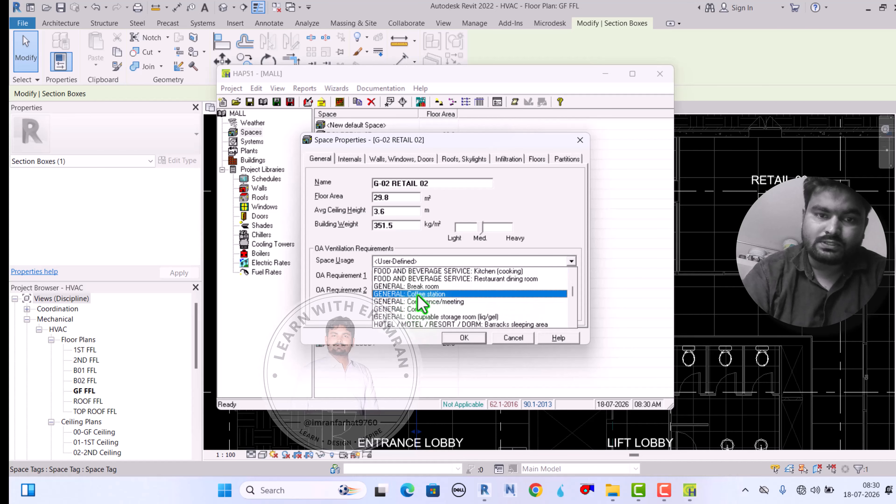
scroll(418, 296, "down", 8)
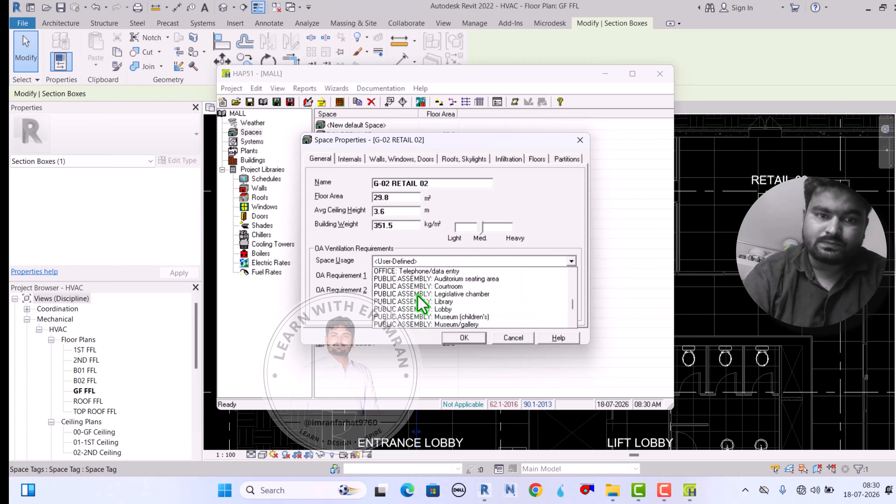
scroll(417, 296, "down", 7)
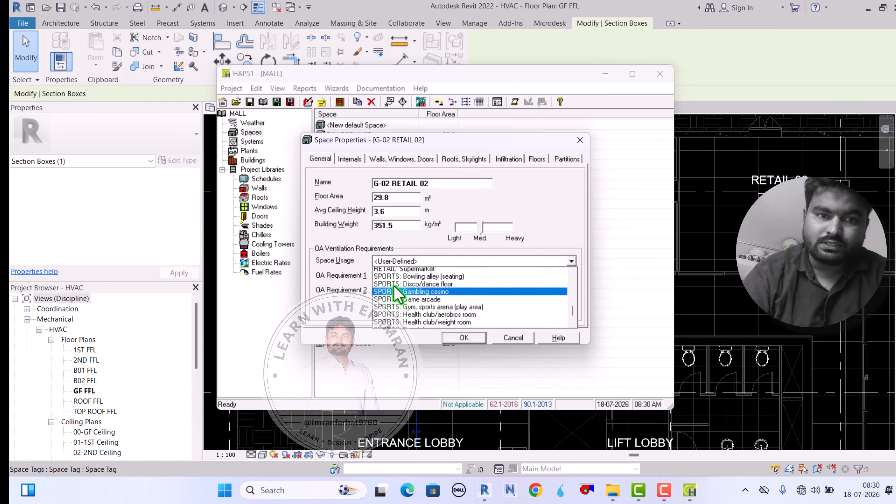
scroll(398, 296, "up", 2)
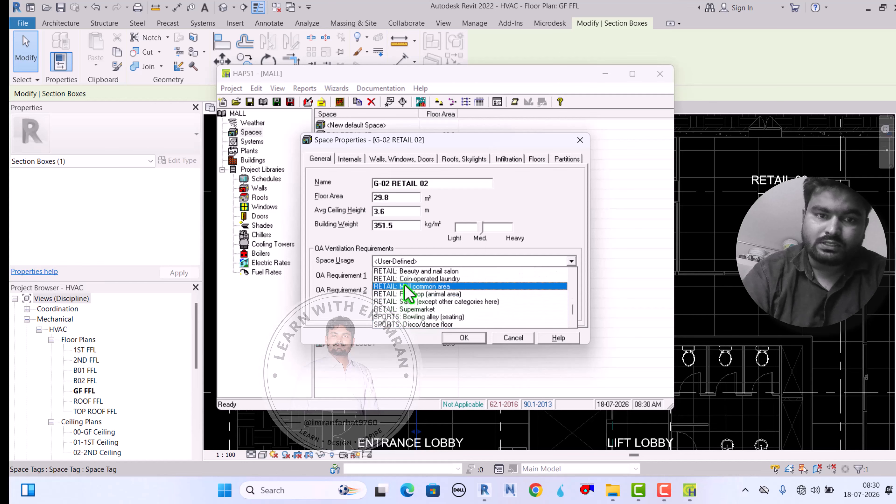
left_click(411, 302)
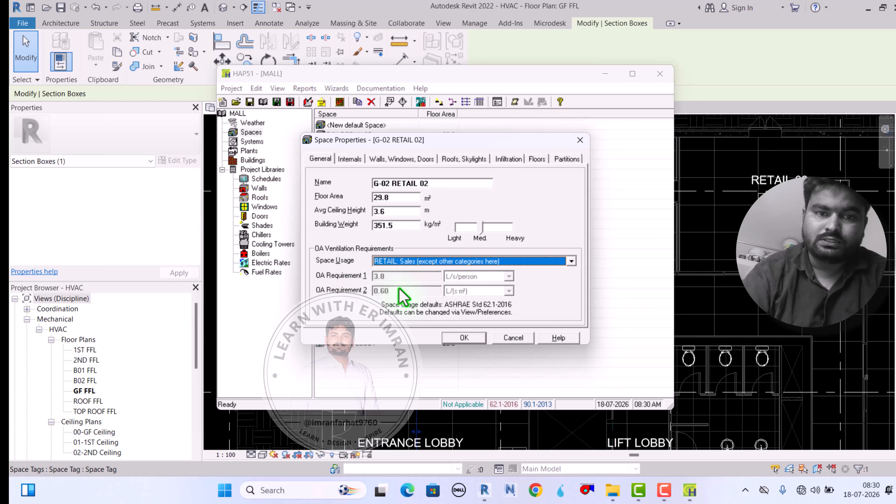
Set the overhead lighting wattage of G-02 RETAIL 02 to 15.5 W/m² and accept the space properties
left_click(349, 159)
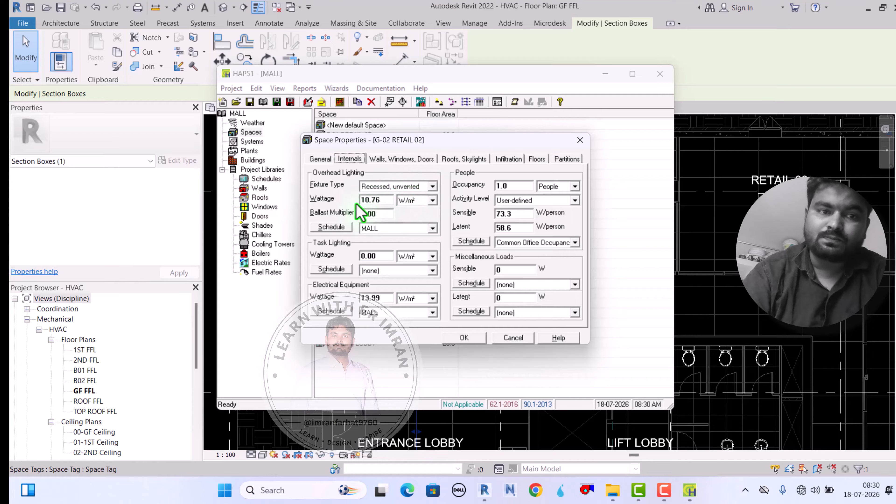
double_click(381, 202)
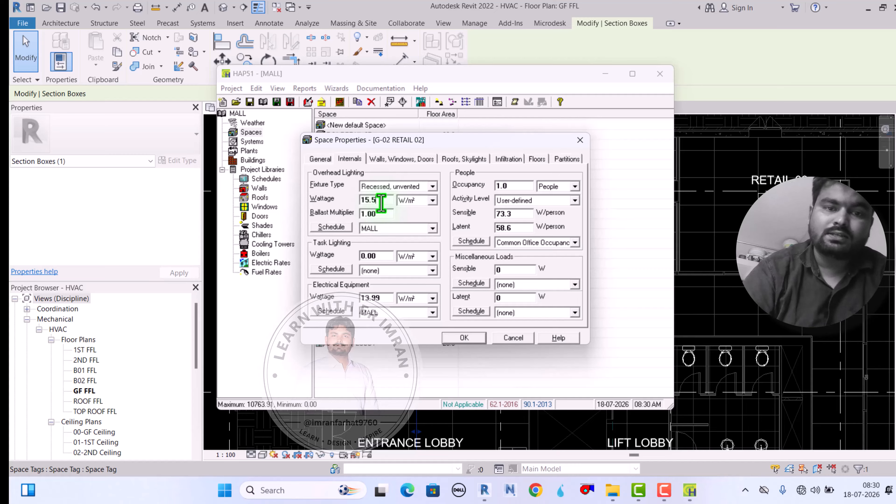
left_click(459, 335)
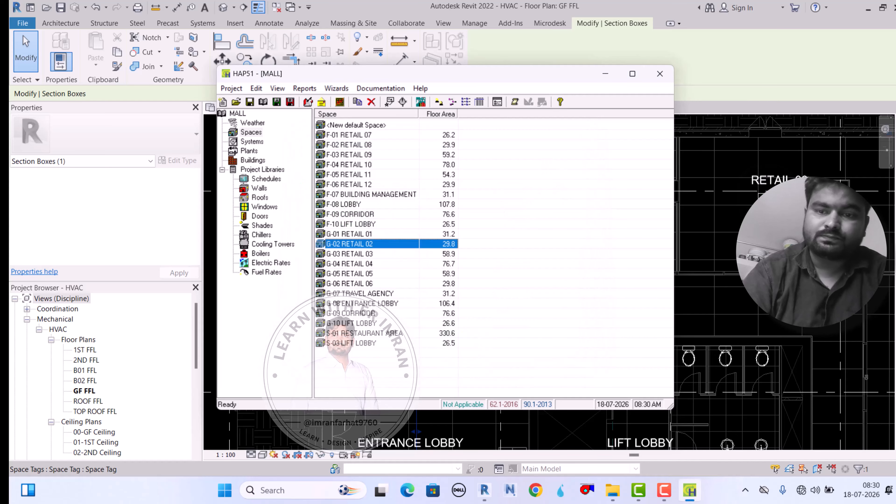
Check RETAIL 02 on the Revit ground-floor plan, then switch to HAP and review the general and internal load settings of G-02
left_click(665, 491)
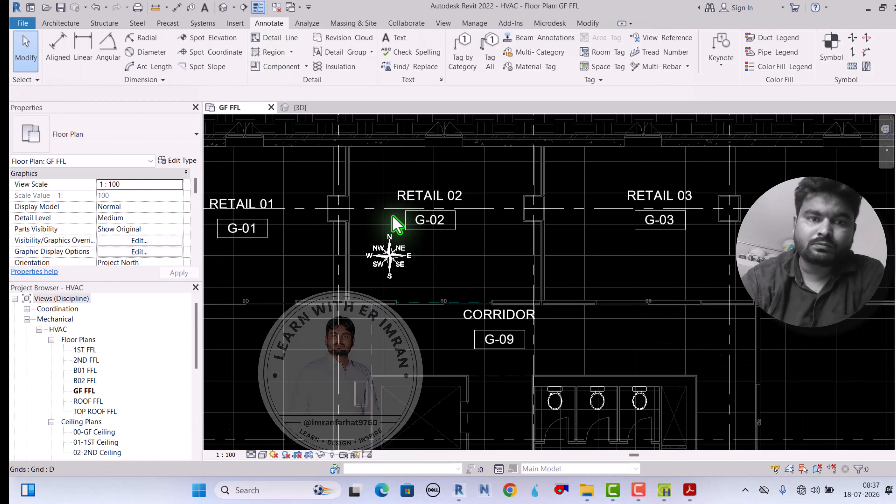
scroll(406, 202, "down", 2)
scroll(424, 202, "up", 2)
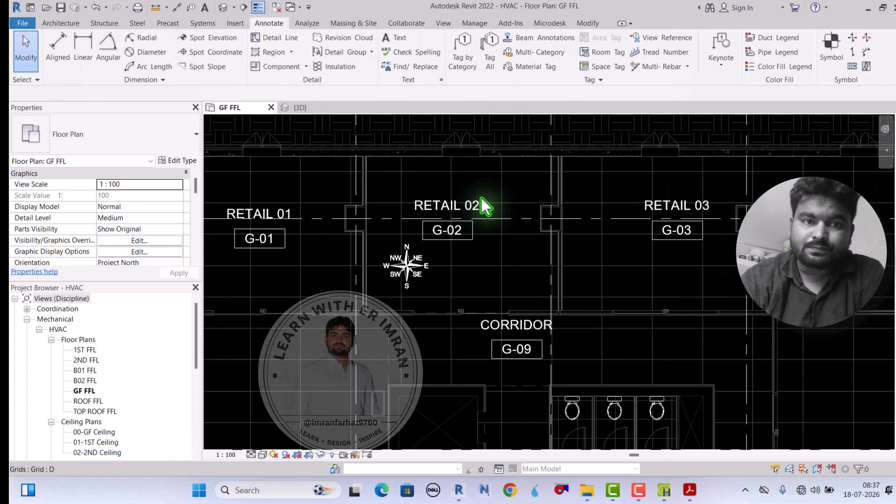
left_click(665, 491)
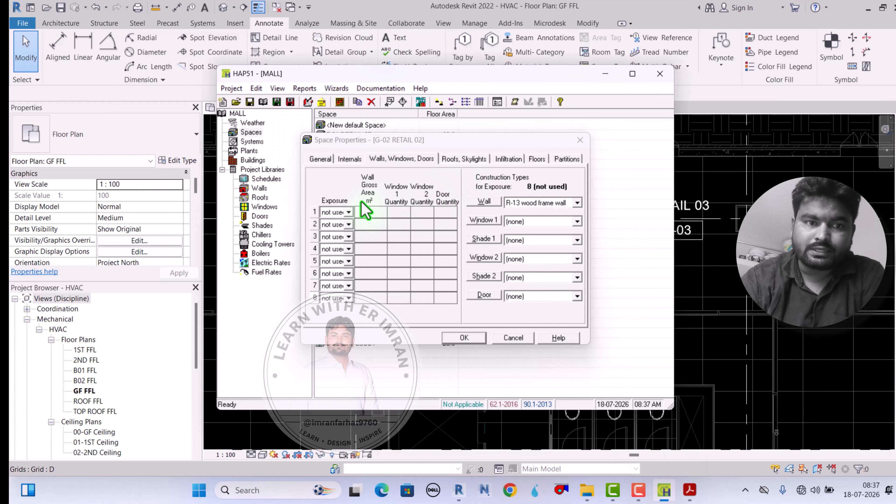
left_click(321, 159)
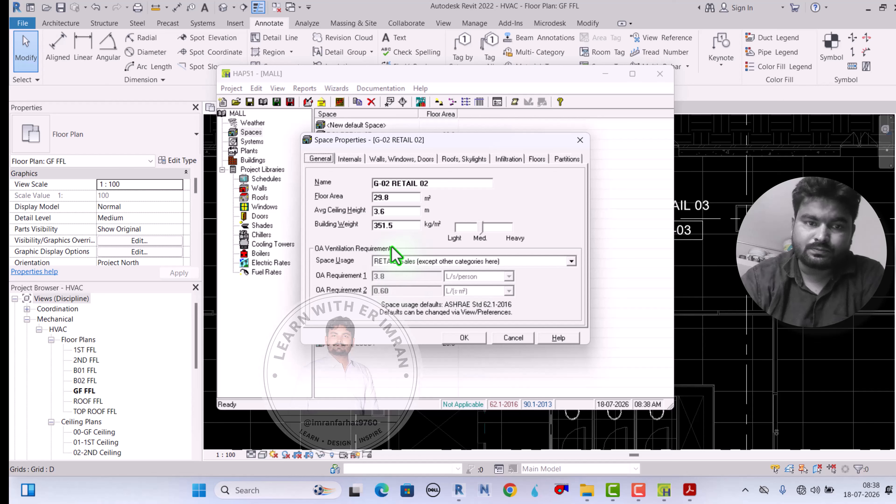
left_click(349, 159)
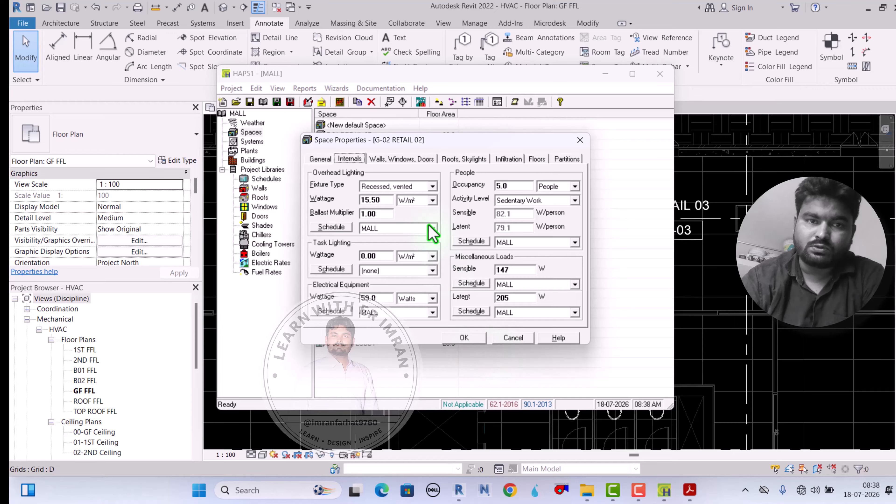
left_click(400, 159)
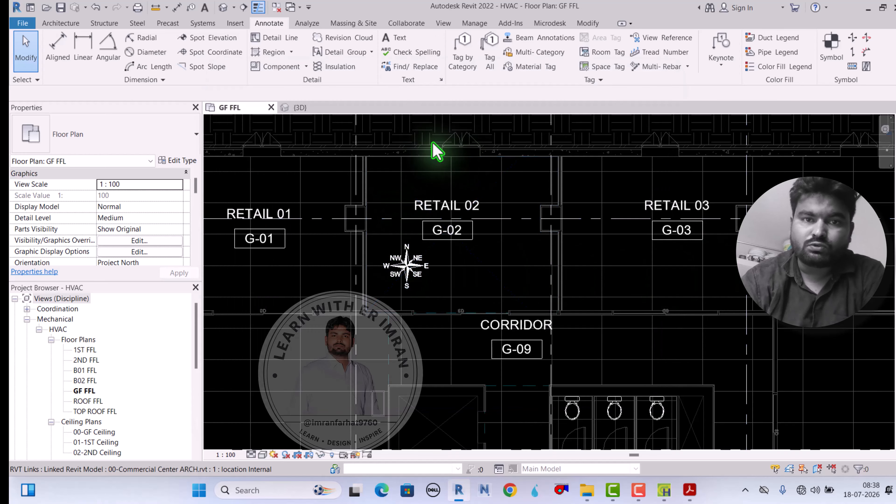
Check the orientation of RETAIL 02 against the plan's compass in Revit, then set its first wall exposure in HAP to N
scroll(491, 221, "down", 2)
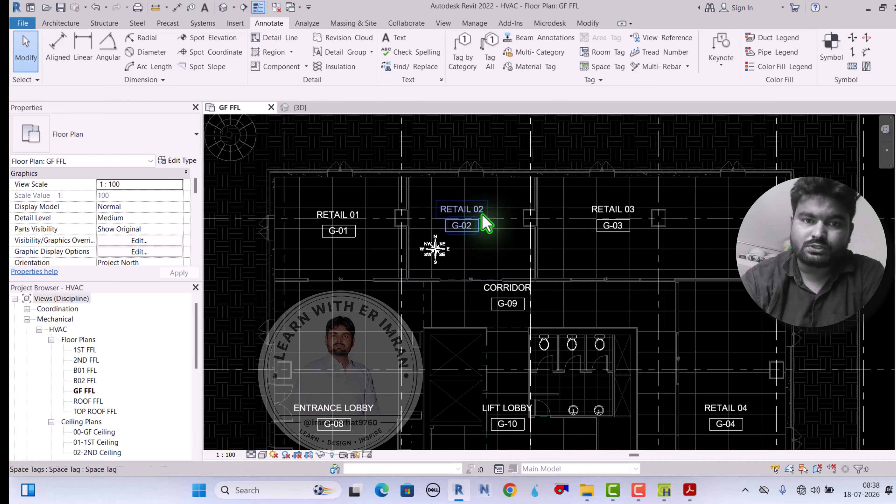
scroll(480, 223, "up", 3)
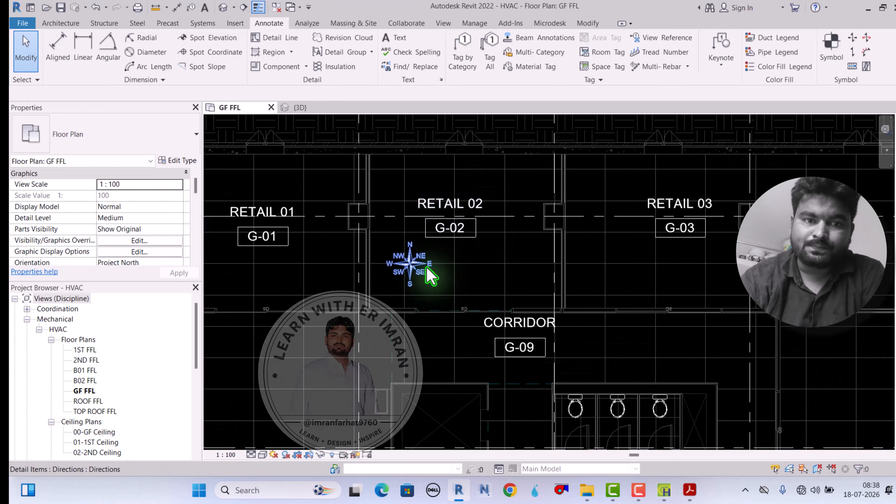
scroll(397, 261, "up", 1)
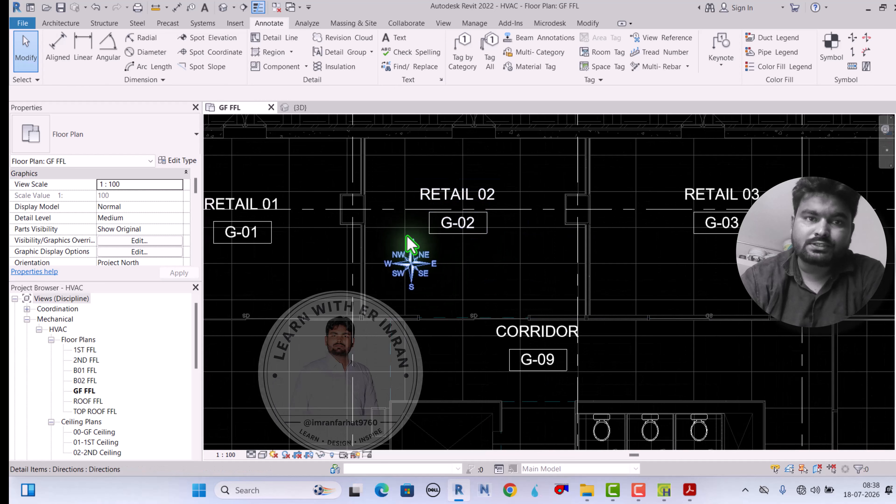
mouse_move(663, 495)
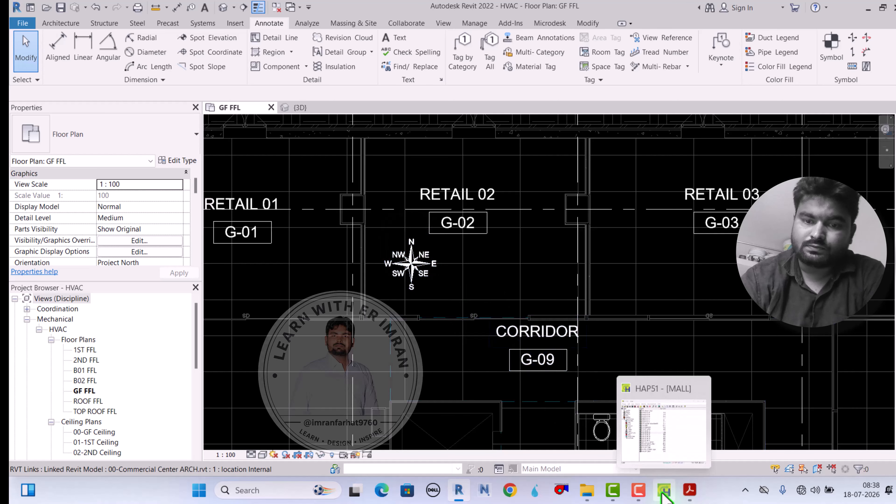
left_click(674, 454)
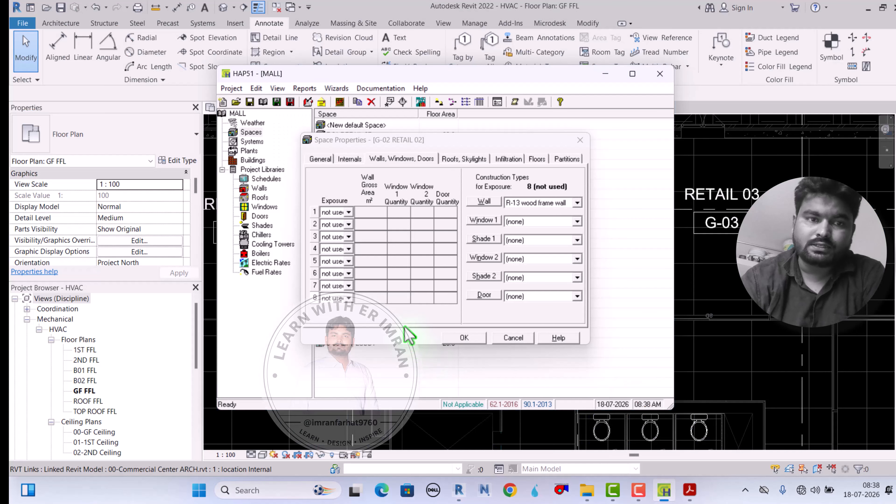
left_click(348, 212)
left_click(333, 230)
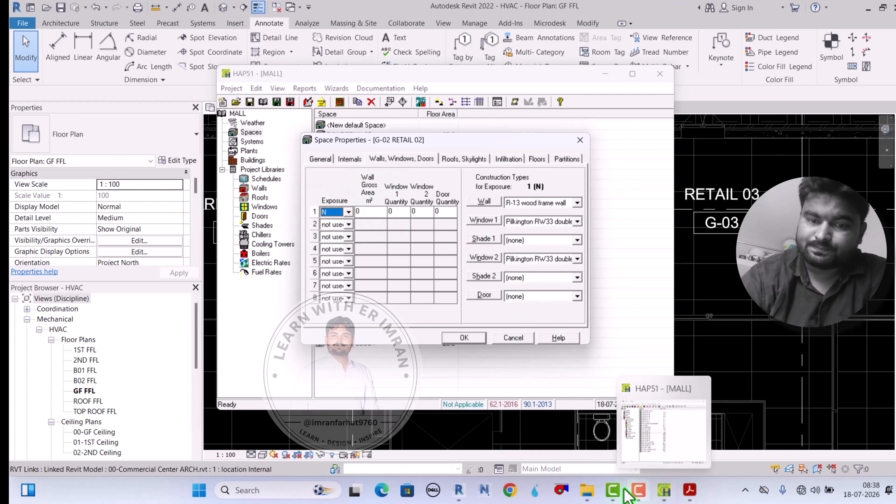
Switch to Revit and add an aligned dimension between RETAIL 02's two side walls, placed outside the north wall
left_click(459, 492)
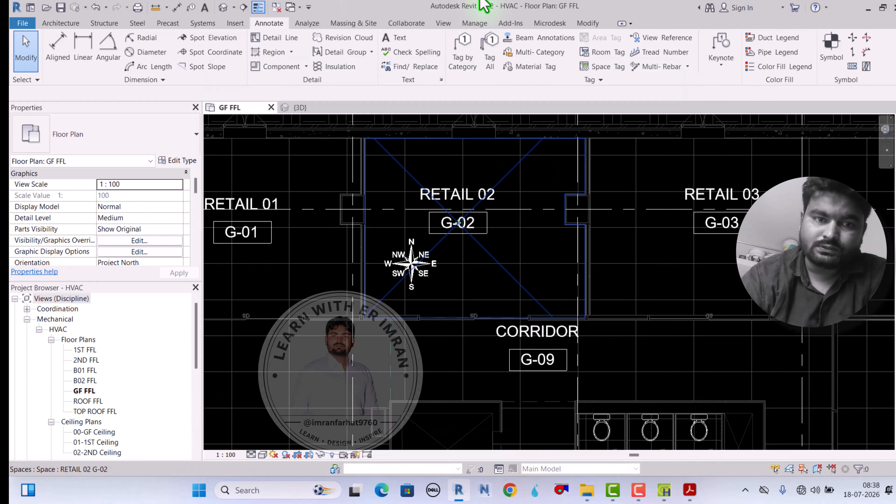
left_click(176, 7)
scroll(494, 145, "up", 2)
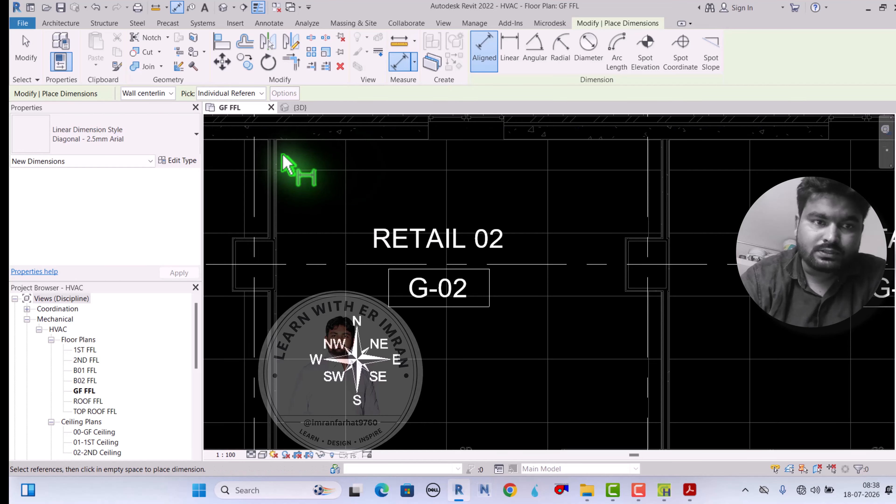
scroll(289, 143, "down", 2)
scroll(290, 143, "up", 3)
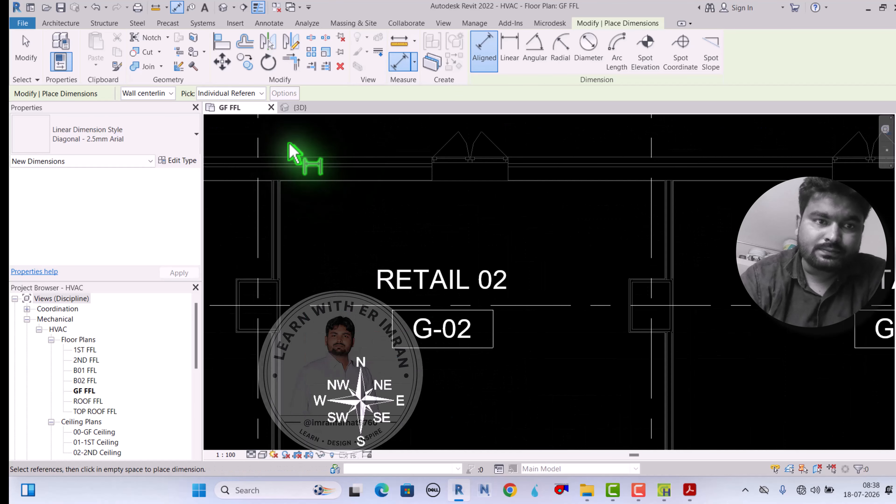
left_click(278, 214)
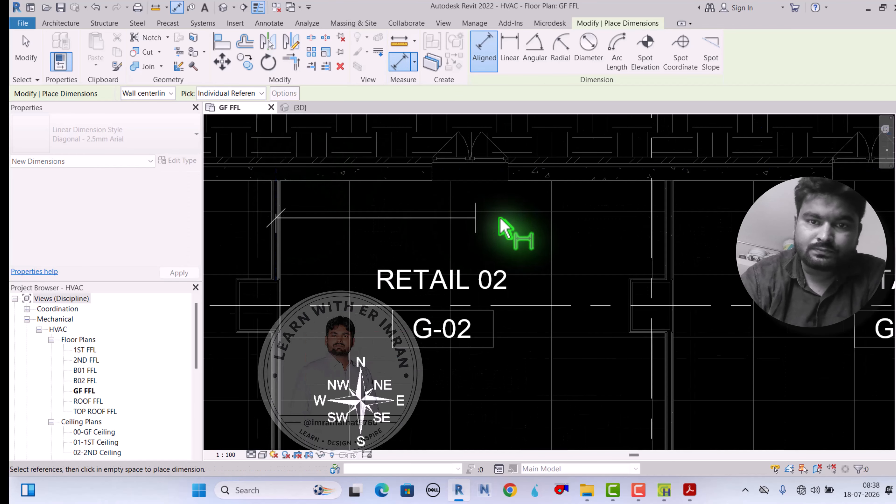
left_click(672, 212)
scroll(600, 236, "down", 1)
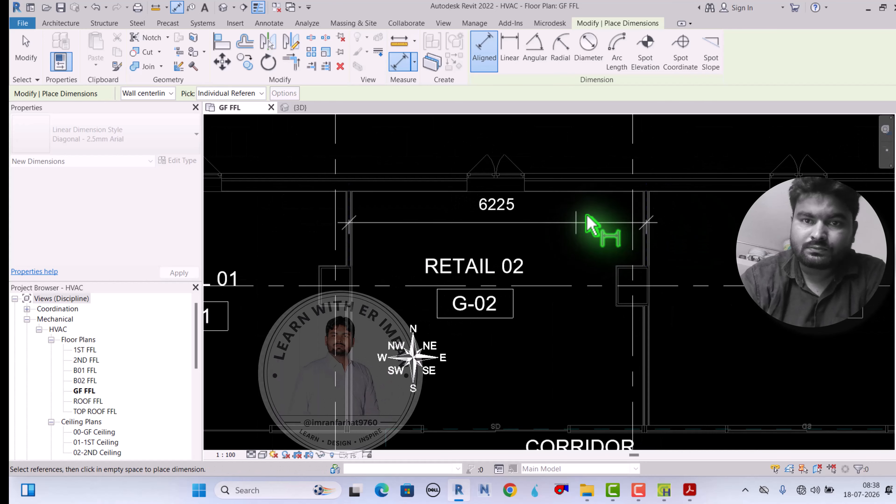
left_click(672, 164)
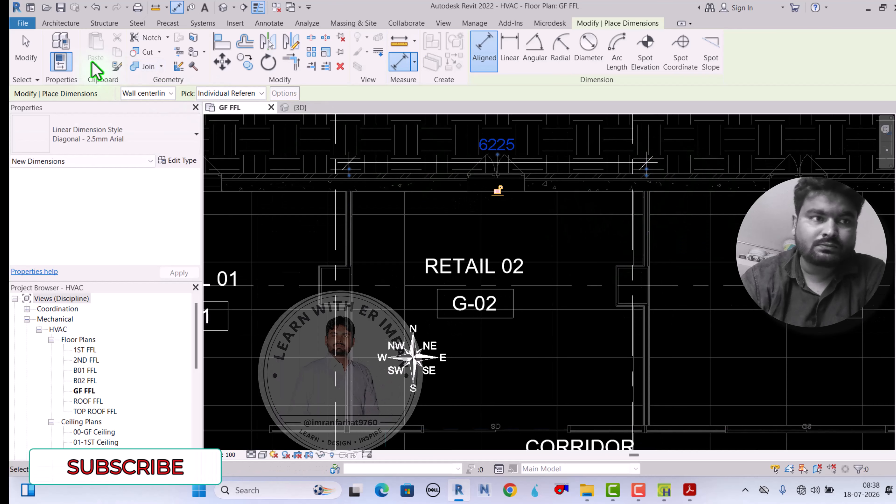
left_click(26, 53)
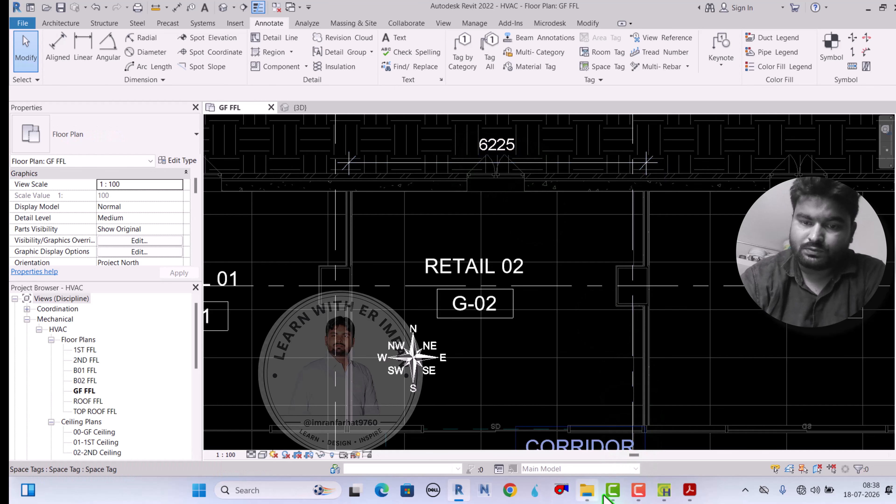
Calculate the gross area of RETAIL 02's north wall in Calculator as 6.225 × 3.55, then minimise Calculator
mouse_move(605, 498)
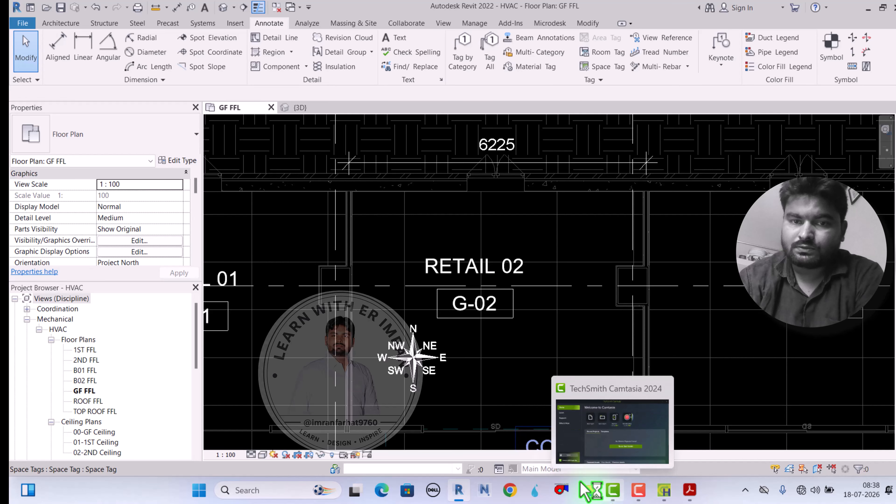
key("XF86Calculator")
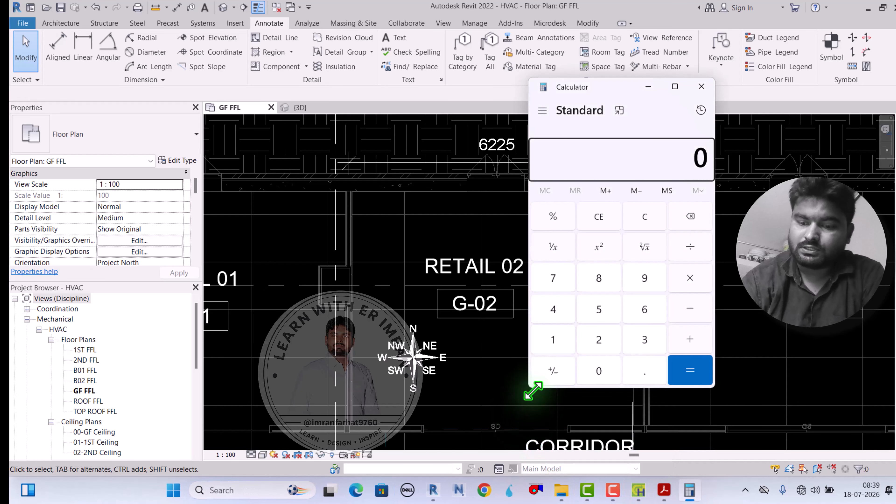
type("6.225*")
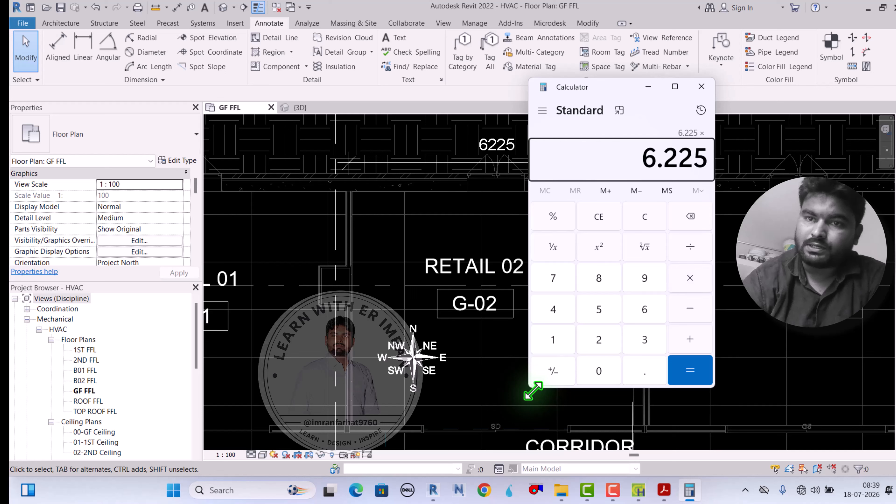
type("3")
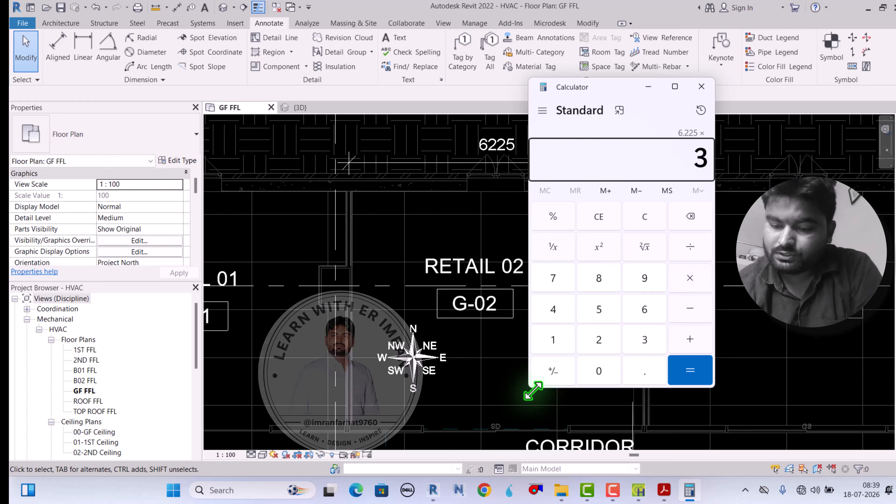
type(".55")
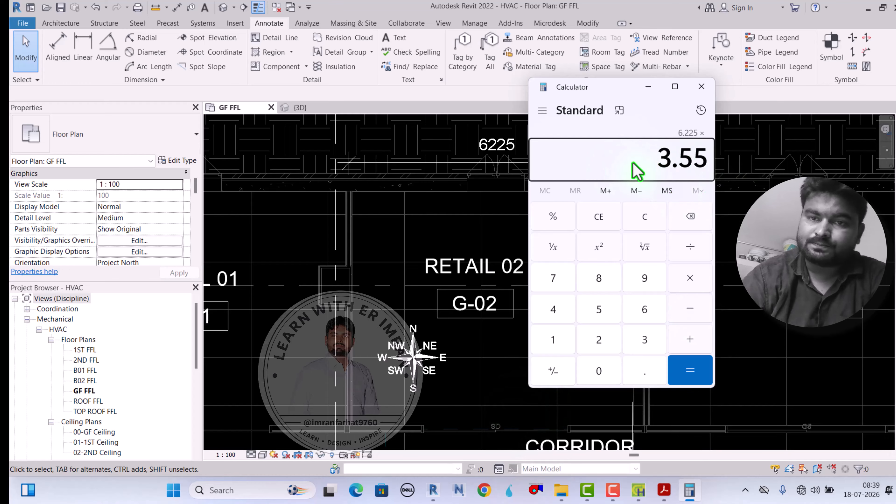
left_click(683, 380)
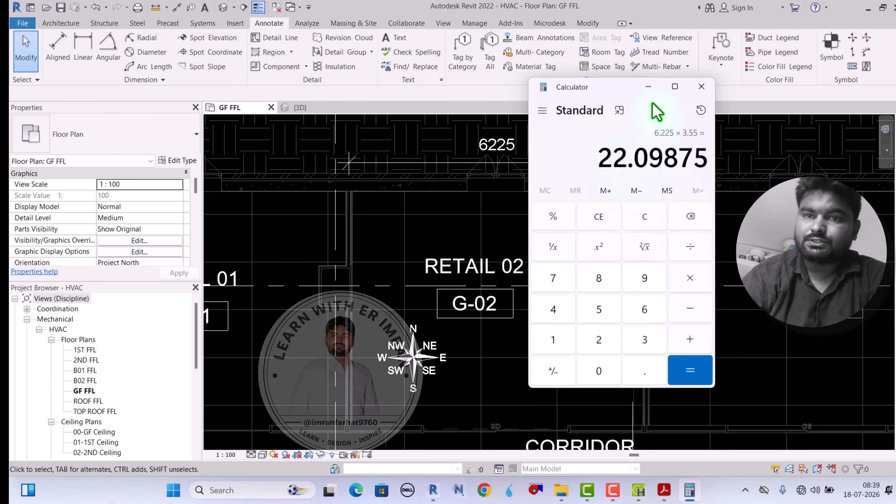
left_click(649, 86)
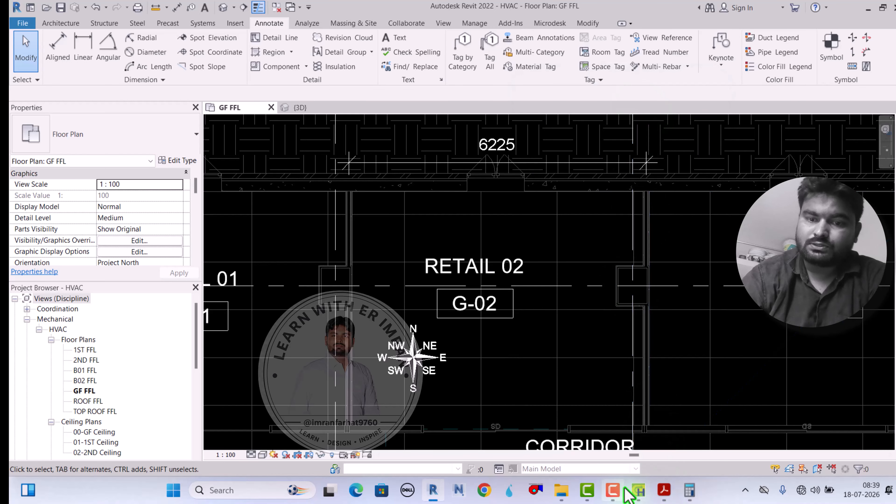
Switch to HAP and set RETAIL 02's north wall gross area to 22.1 m² and Window 1 quantity to 1, checking the opening in Revit
left_click(638, 490)
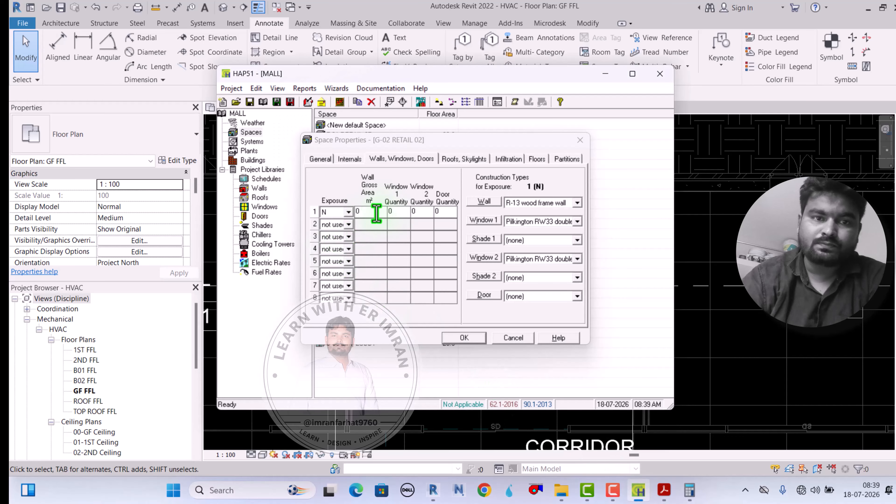
left_click(377, 214)
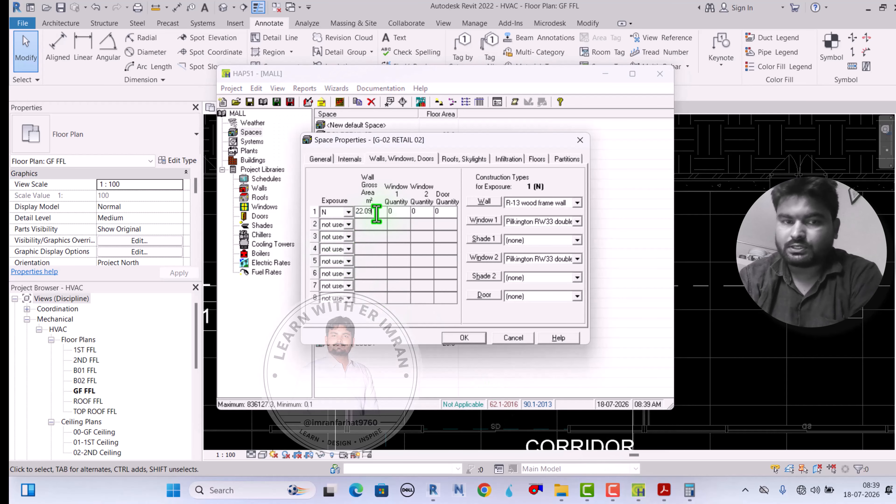
left_click(402, 214)
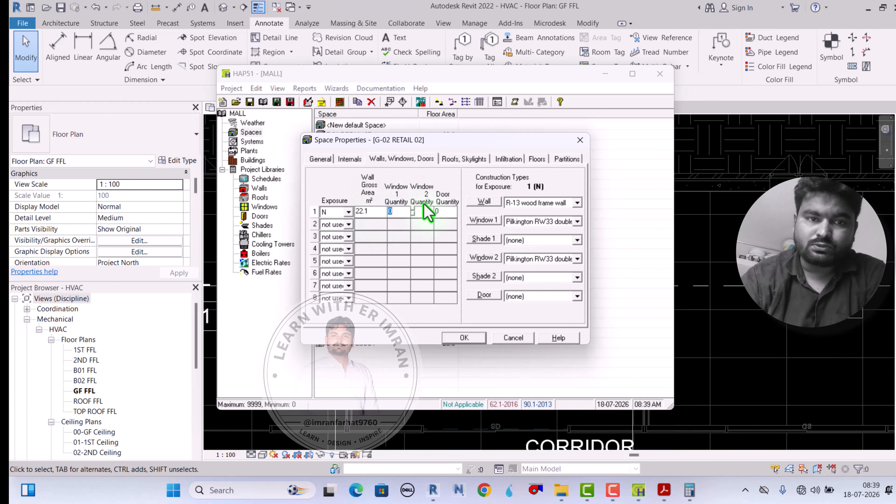
left_click(704, 236)
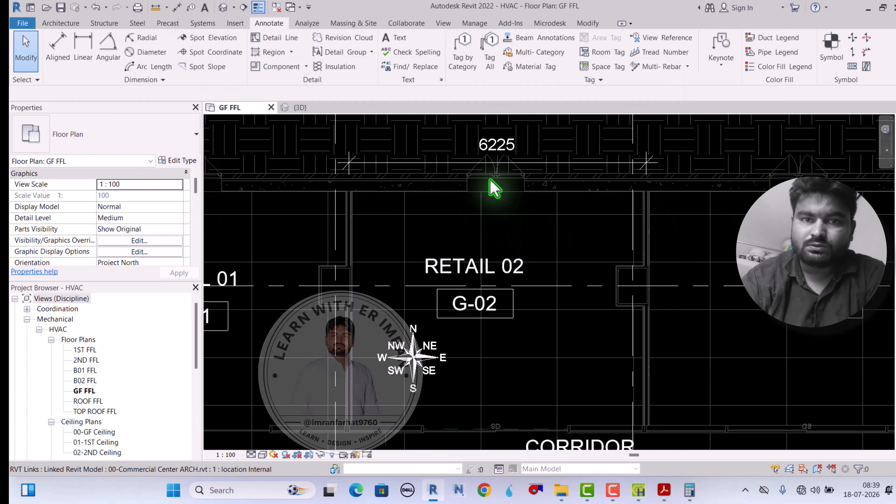
left_click(639, 491)
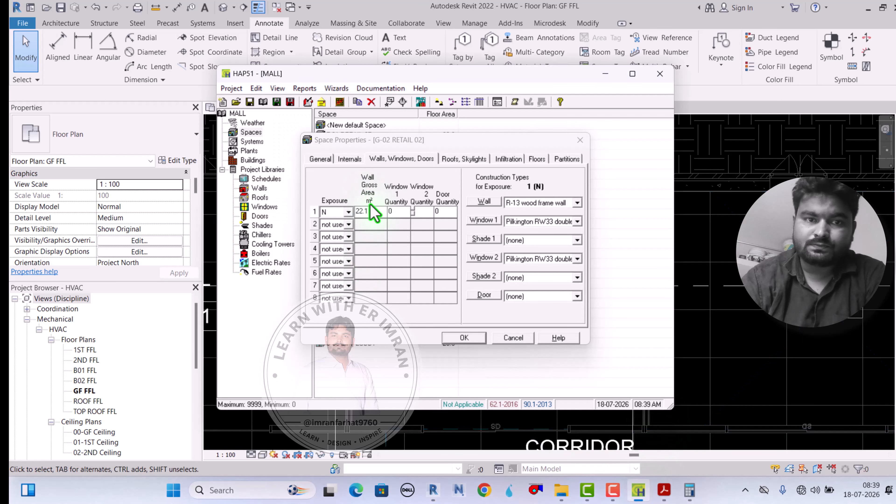
left_click(397, 213)
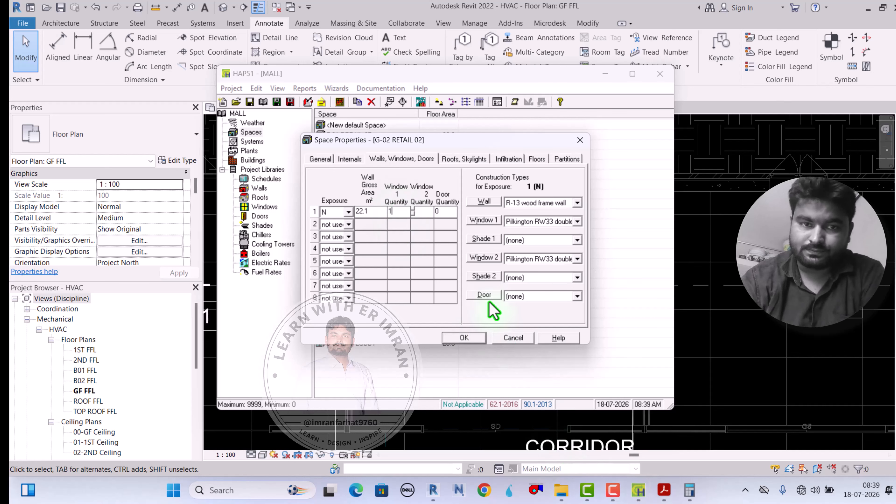
Compare the openings in RETAIL 02's north wall on the Revit ground-floor plan with the window and door quantities in HAP
left_click(616, 489)
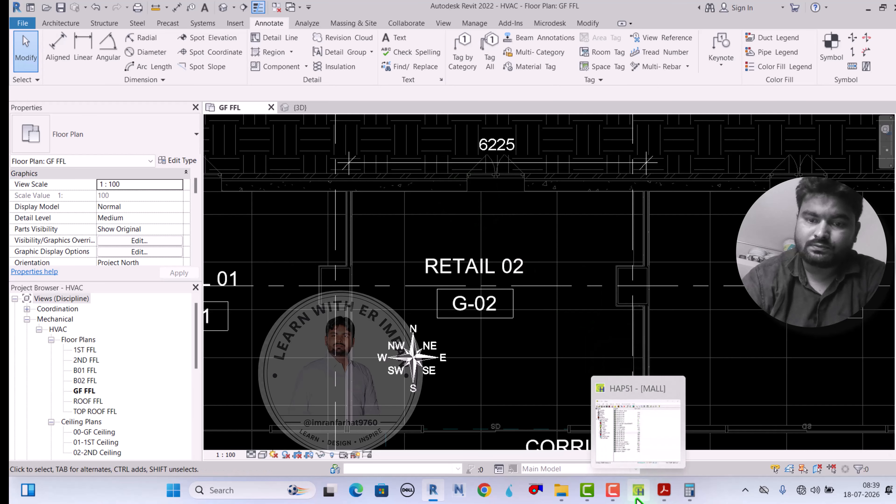
left_click(639, 491)
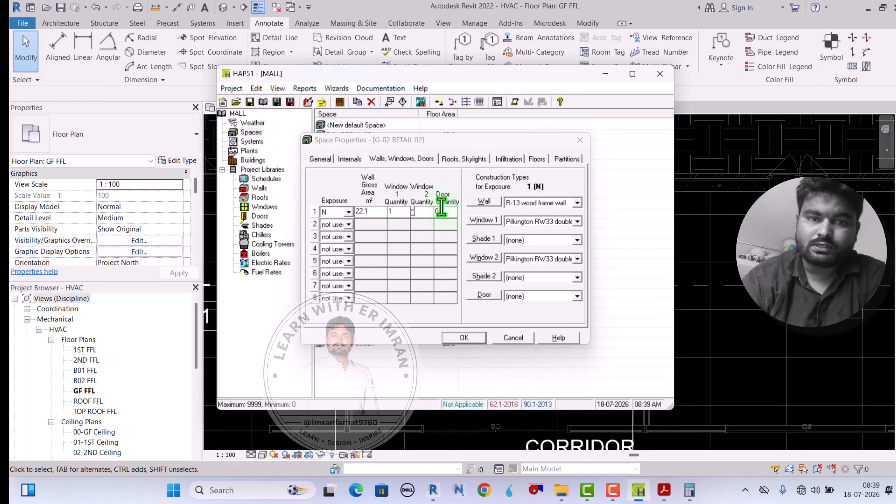
left_click(701, 244)
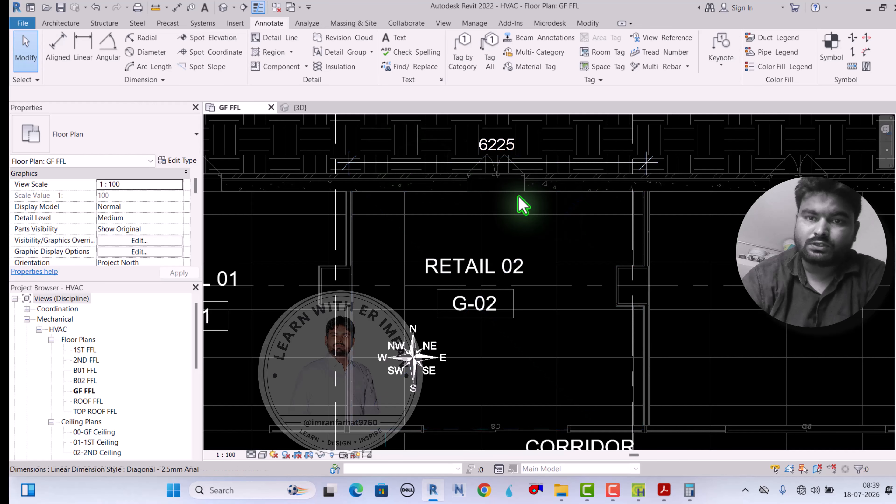
scroll(517, 224, "down", 2)
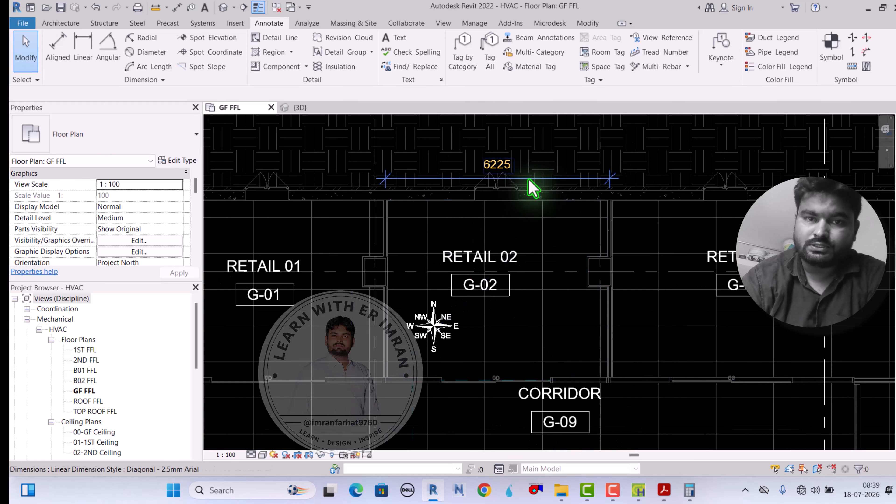
In HAP, set the north exposure's construction types: Wall to Project Wall, Window 1 to Project Window and Window 2 to (none)
left_click(639, 490)
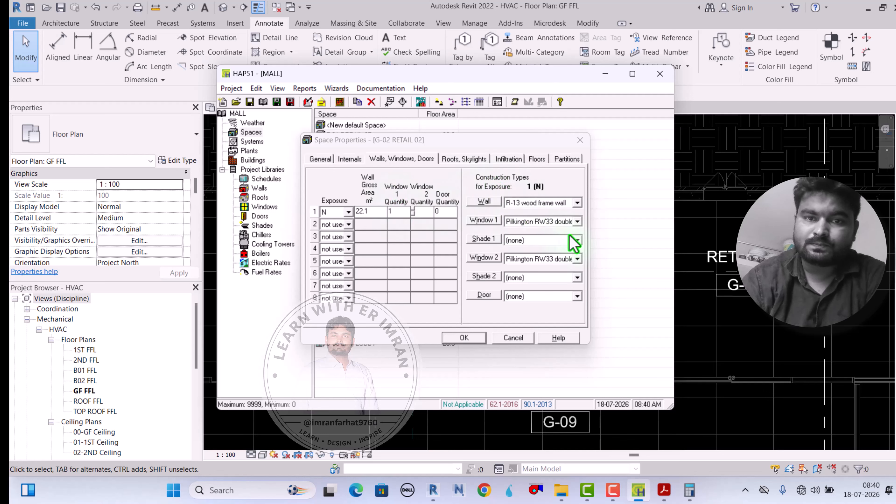
left_click(578, 259)
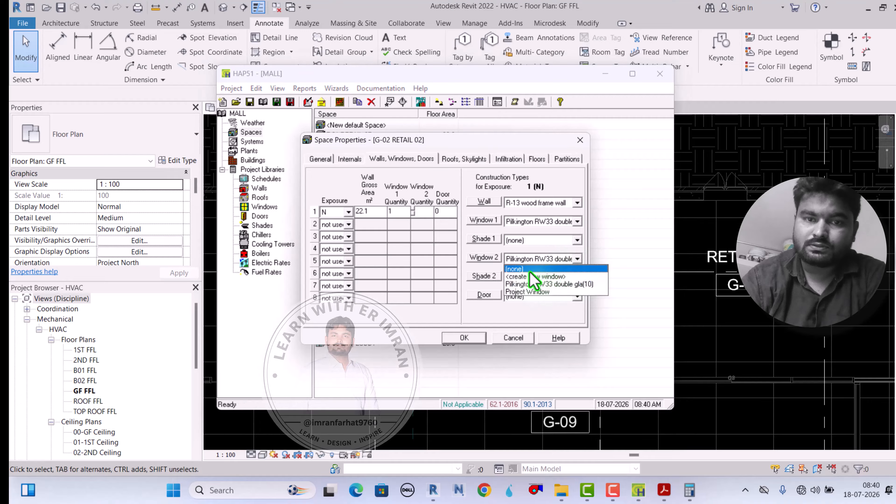
left_click(530, 270)
left_click(578, 222)
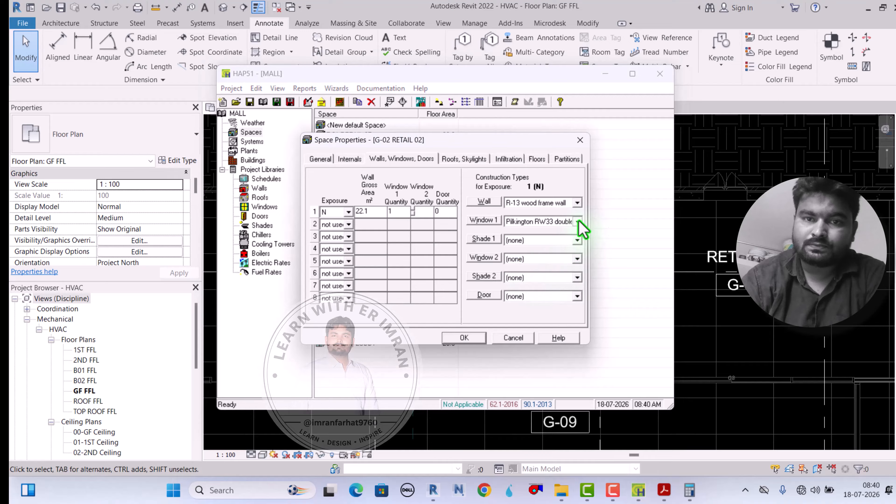
left_click(528, 231)
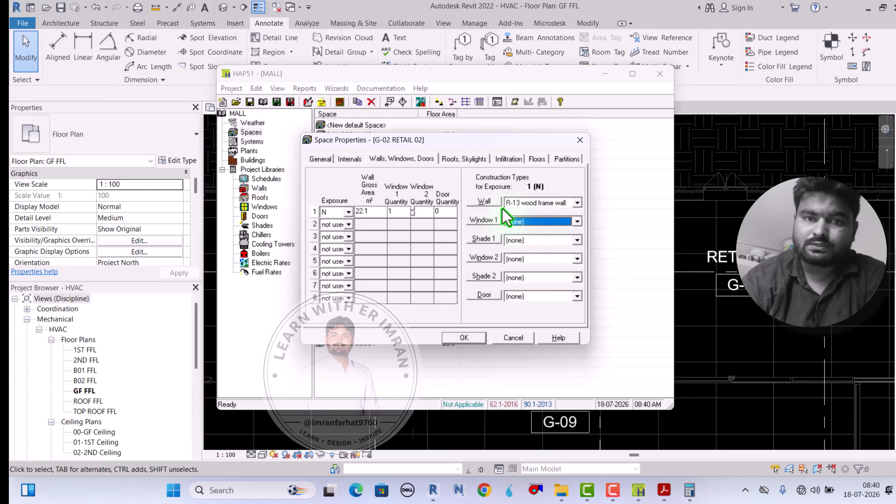
left_click(577, 202)
left_click(521, 228)
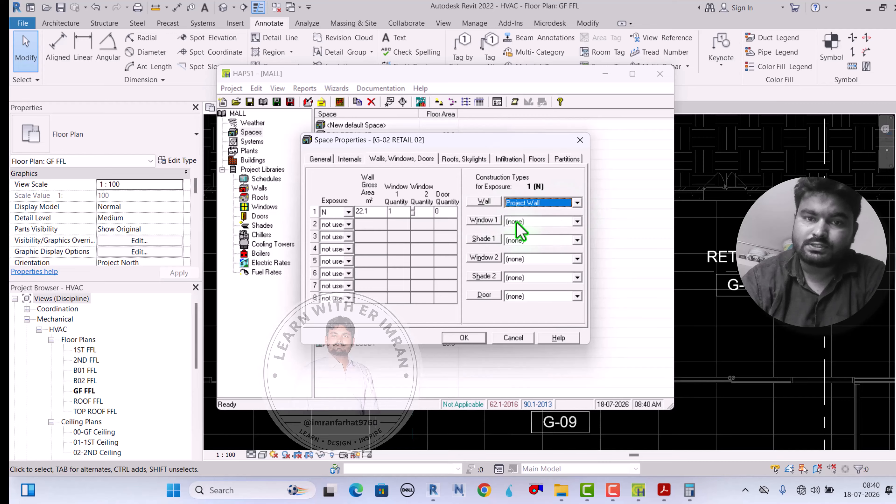
left_click(577, 221)
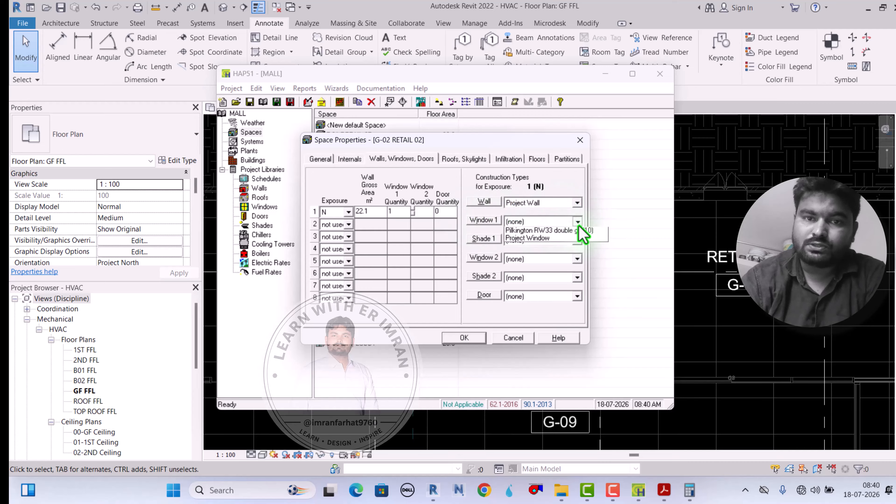
left_click(522, 253)
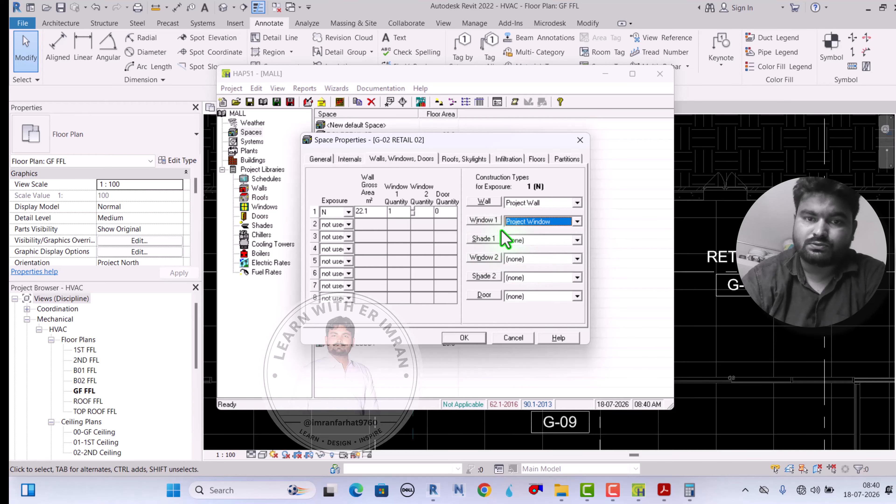
Open G-02's roof and skylight settings, then switch to Revit's 3D view and extend the section box beyond the building's cut front façade
left_click(401, 160)
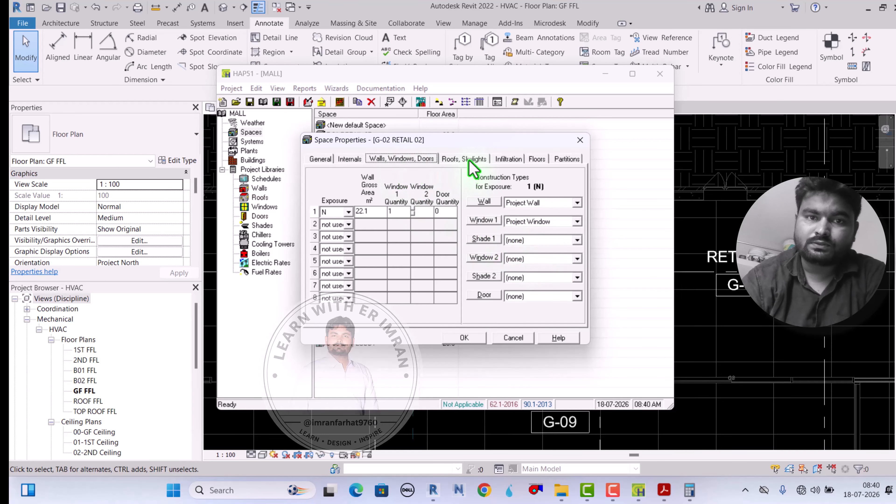
left_click(446, 159)
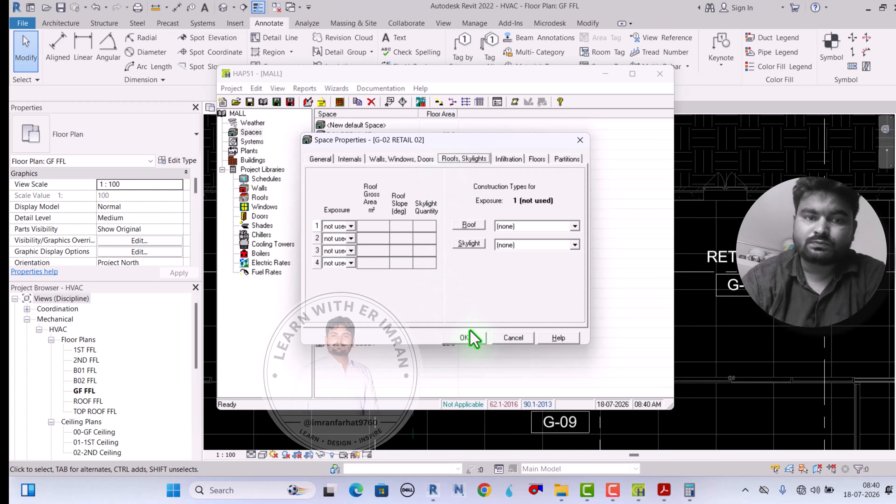
left_click(688, 353)
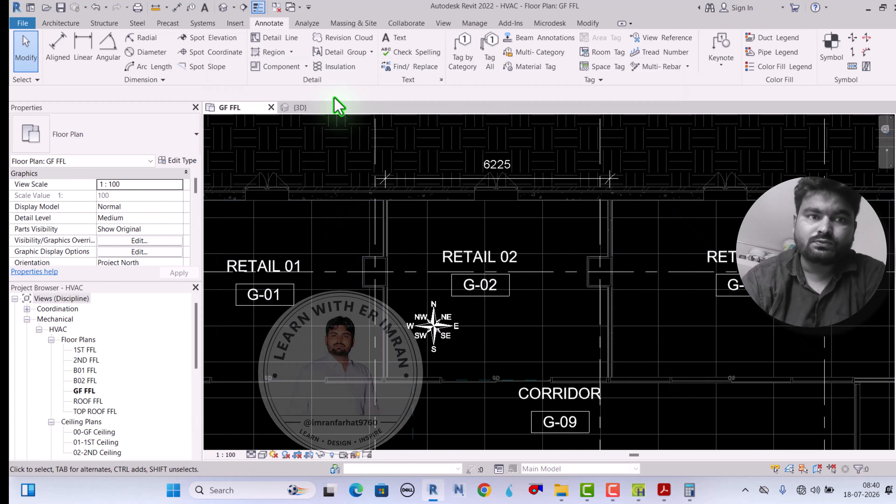
left_click(296, 108)
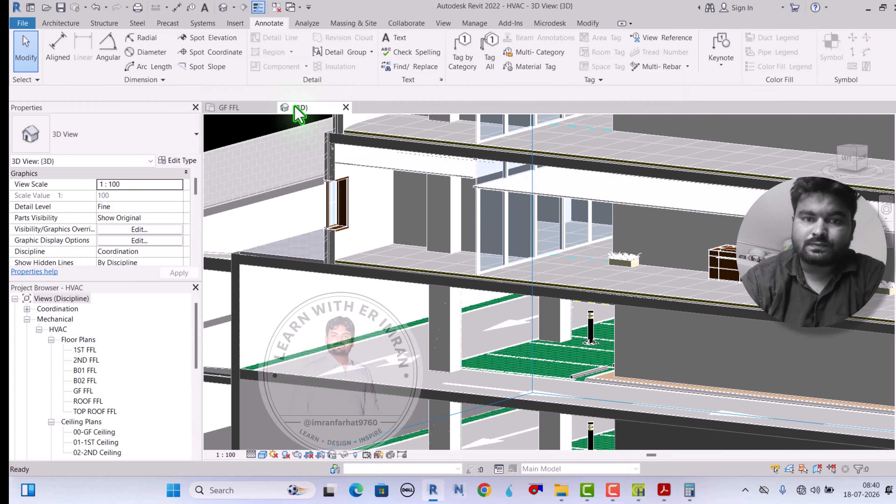
scroll(413, 258, "down", 4)
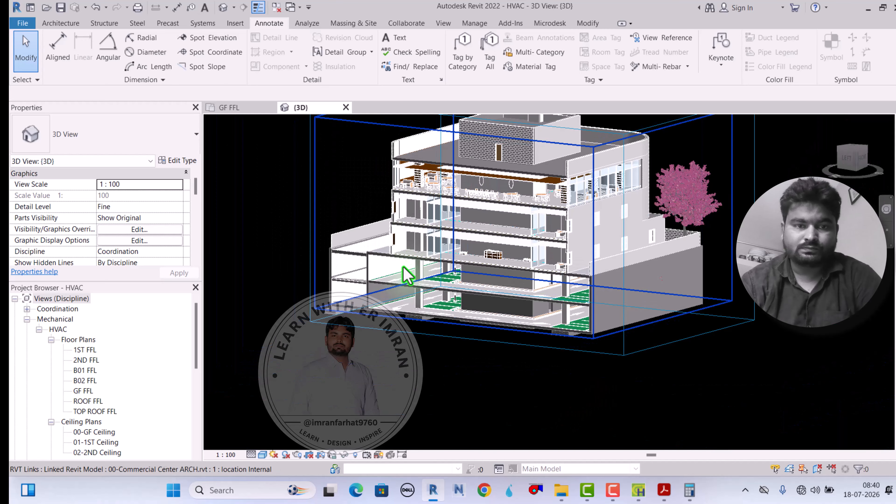
middle_click_drag(400, 286, 366, 371, "shift")
scroll(132, 236, "down", 3)
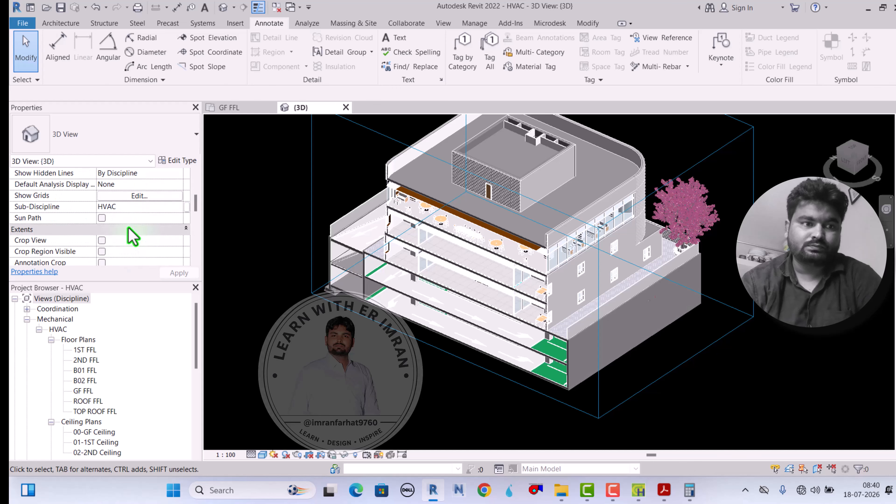
scroll(385, 349, "down", 2)
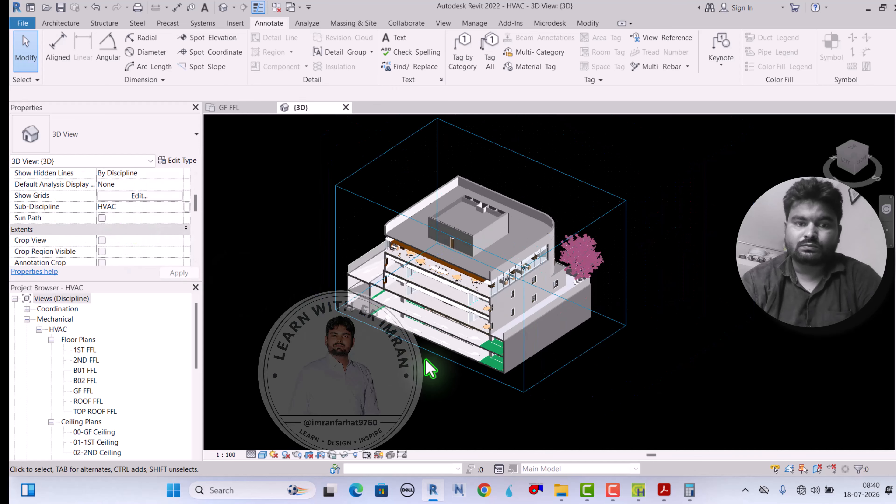
left_click(435, 364)
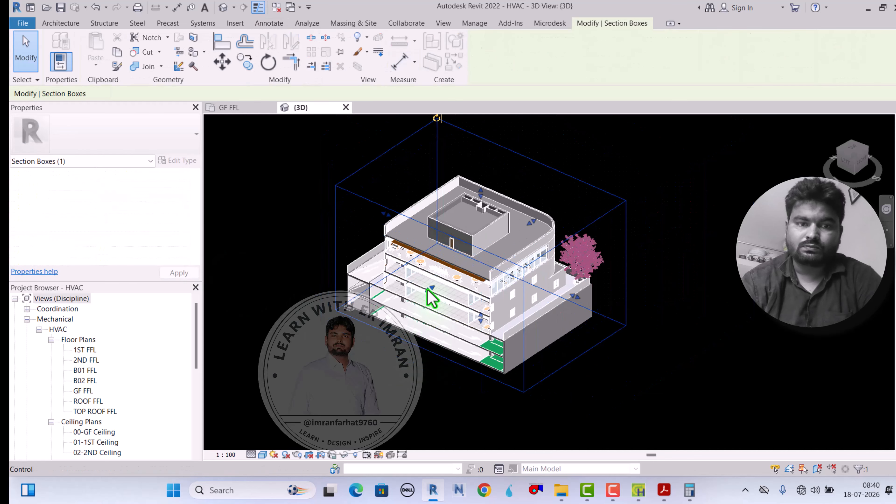
left_click_drag(390, 332, 388, 333)
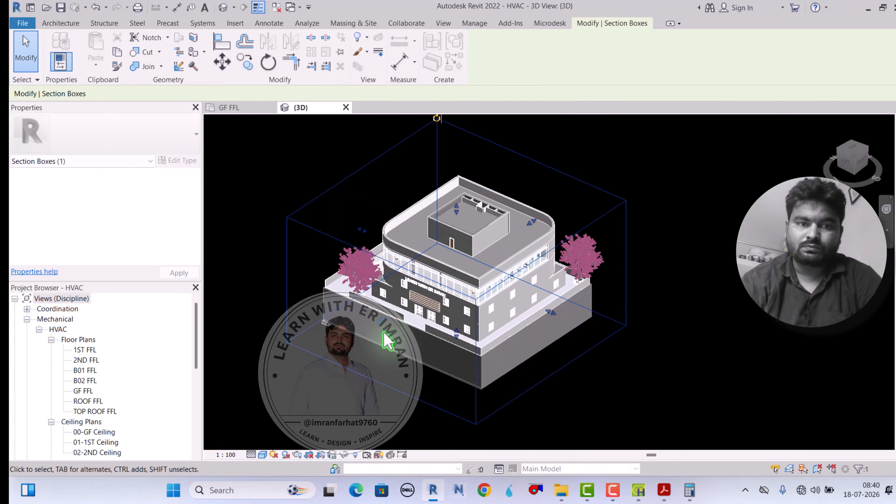
Lower the top of the section box to cut away the building's roof, and inspect the curved façade corner above the ground floor
scroll(382, 332, "up", 2)
mouse_move(347, 346)
middle_mouse_down("shift")
mouse_move(495, 356)
mouse_move(528, 337)
mouse_move(524, 314)
mouse_move(493, 289)
middle_mouse_up("shift")
left_click_drag(481, 164, 457, 285)
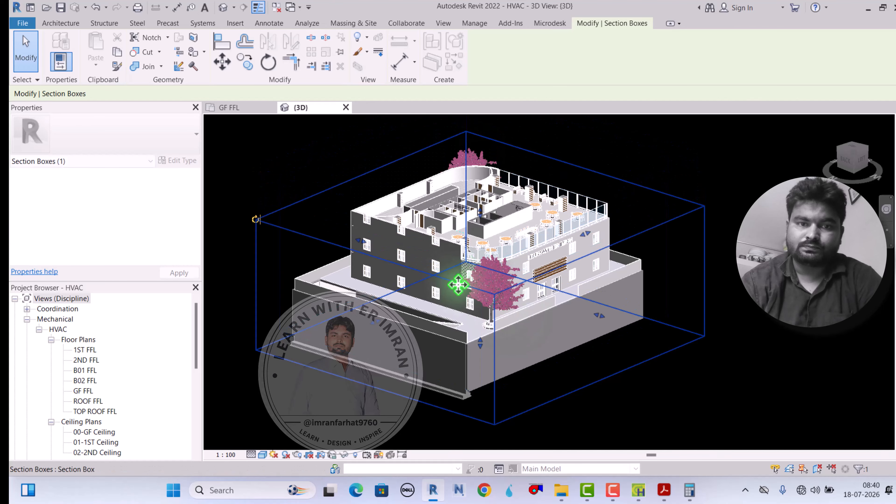
scroll(457, 287, "up", 3)
middle_click_drag(456, 288, 324, 274, "shift")
scroll(479, 281, "down", 3)
scroll(416, 284, "up", 5)
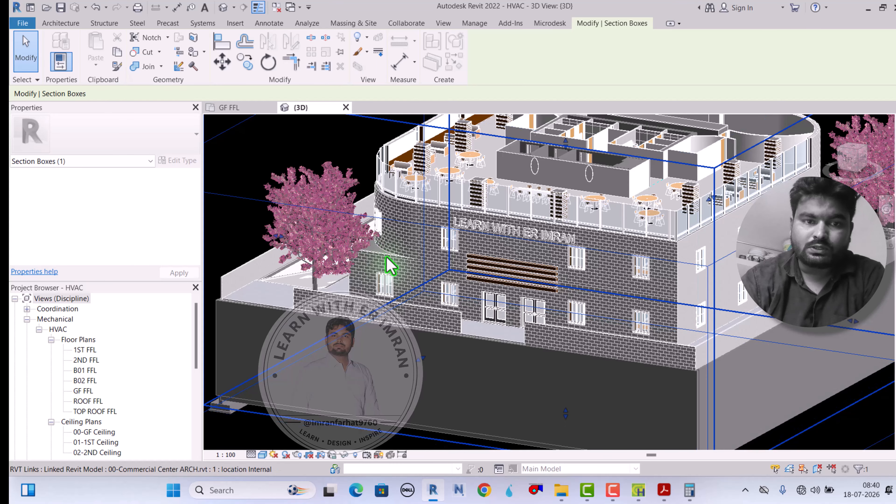
scroll(385, 254, "up", 5)
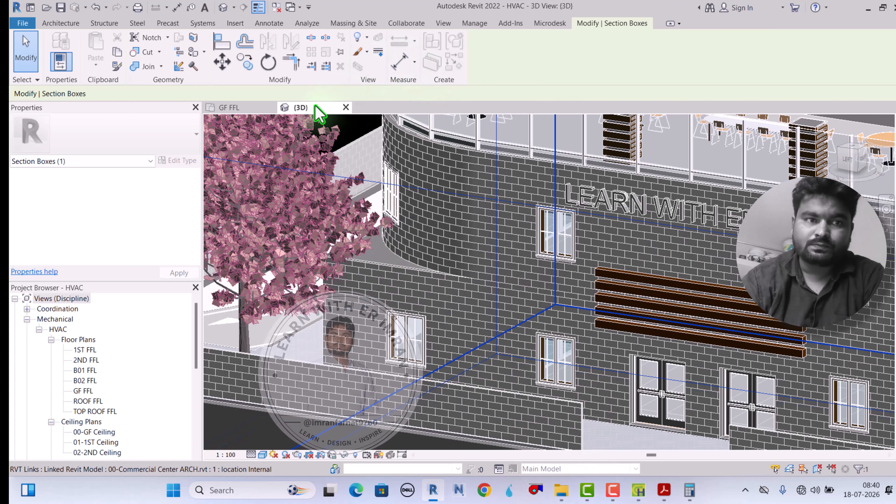
Compare the ground-floor plan with the 1ST FFL plan around RETAIL 07 and RETAIL 08, then return to G-02's roof settings in HAP
left_click(247, 109)
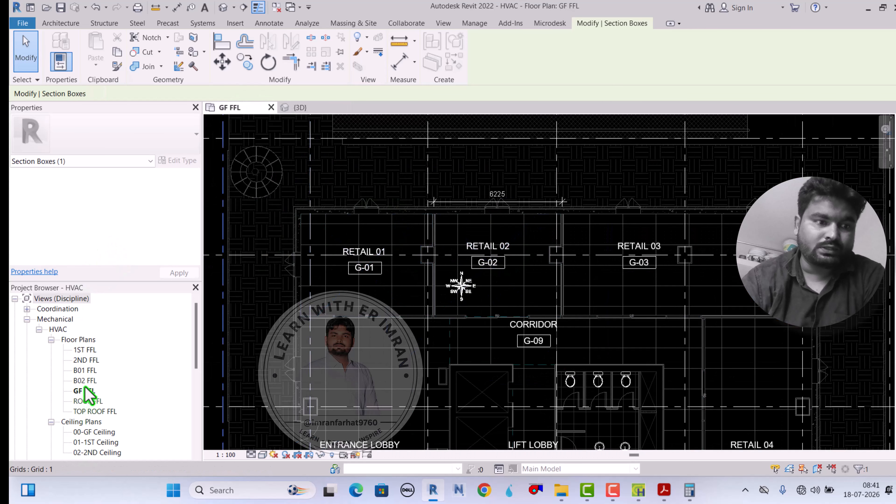
double_click(85, 350)
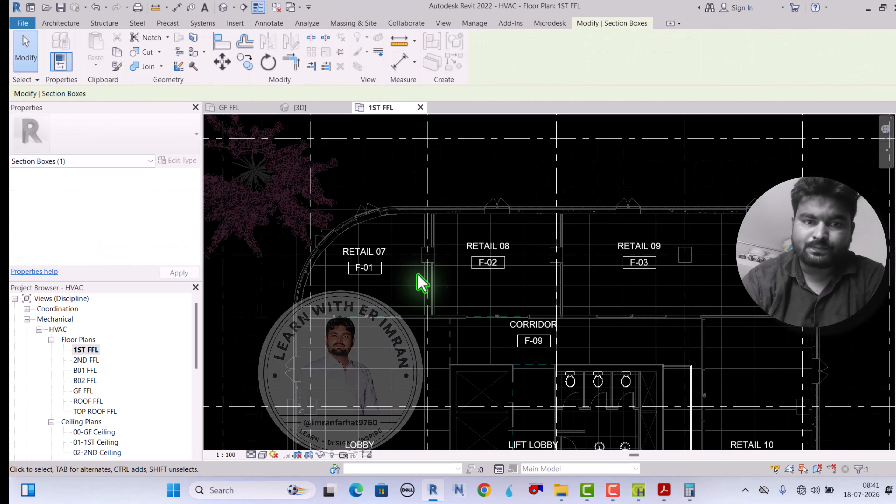
scroll(317, 226, "up", 2)
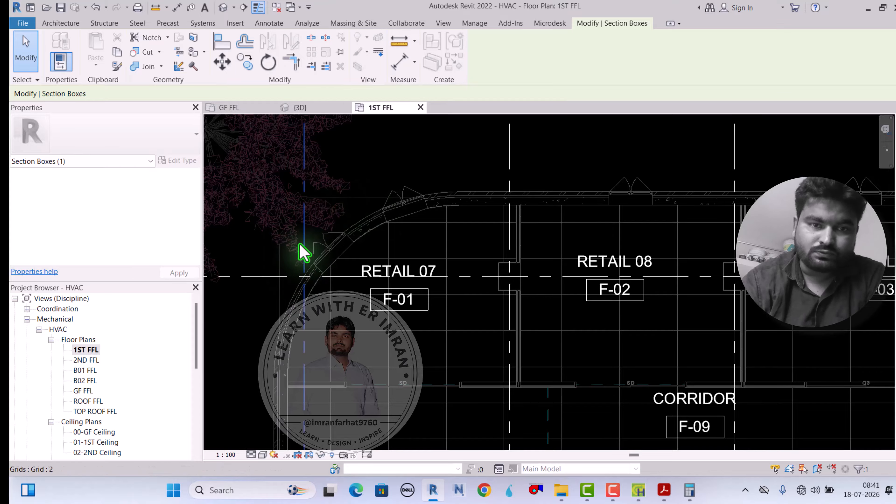
scroll(304, 248, "down", 2)
scroll(441, 265, "up", 1)
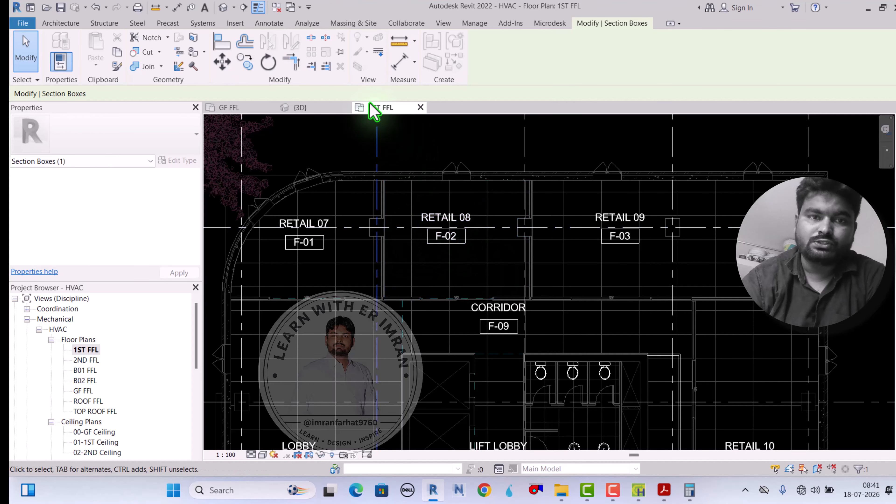
left_click(310, 110)
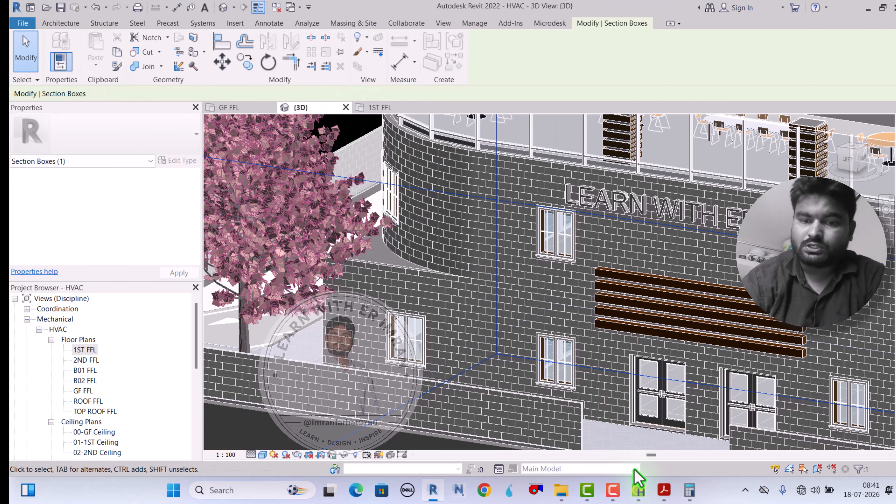
left_click(640, 490)
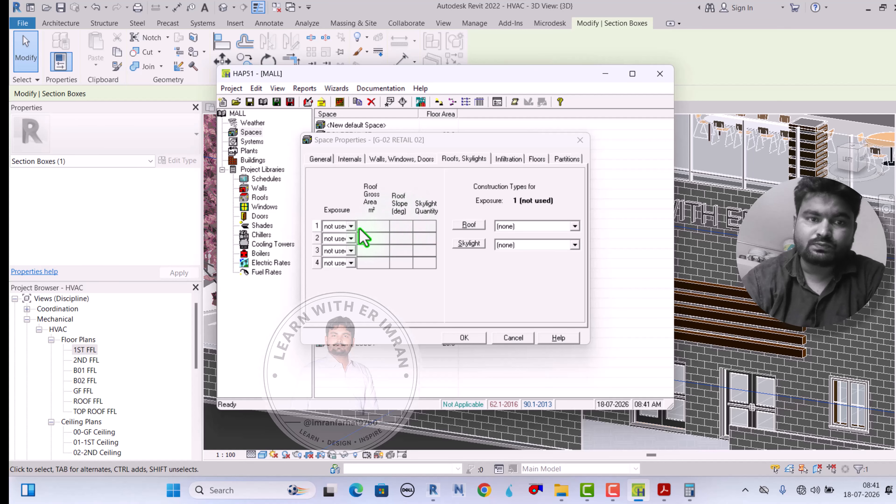
Set G-02's infiltration rate to 0.2 ACH for design cooling, design heating and energy analysis
left_click(464, 159)
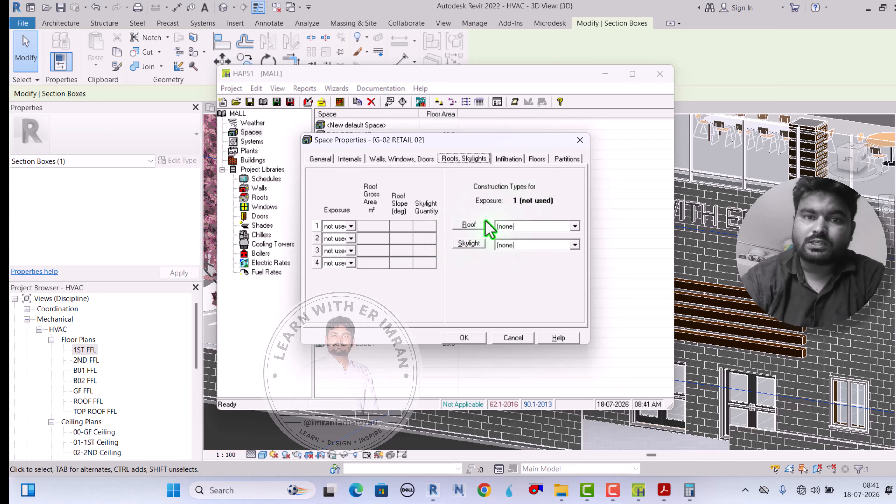
left_click(509, 159)
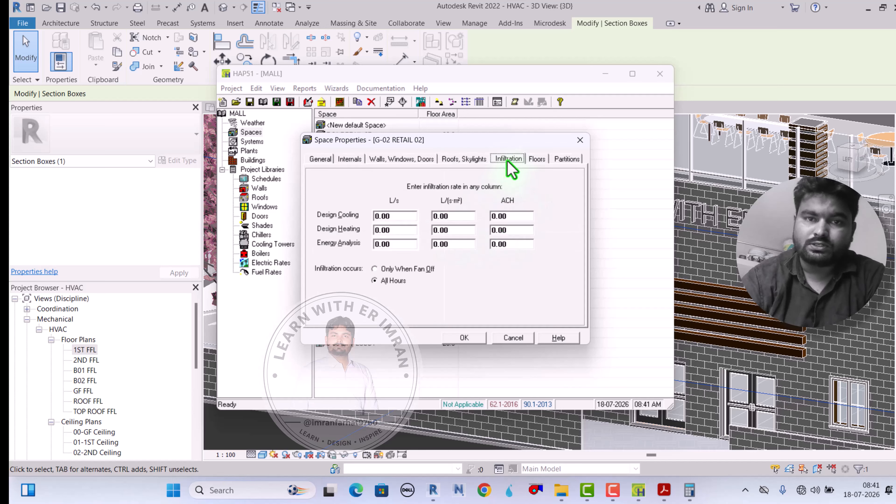
double_click(510, 217)
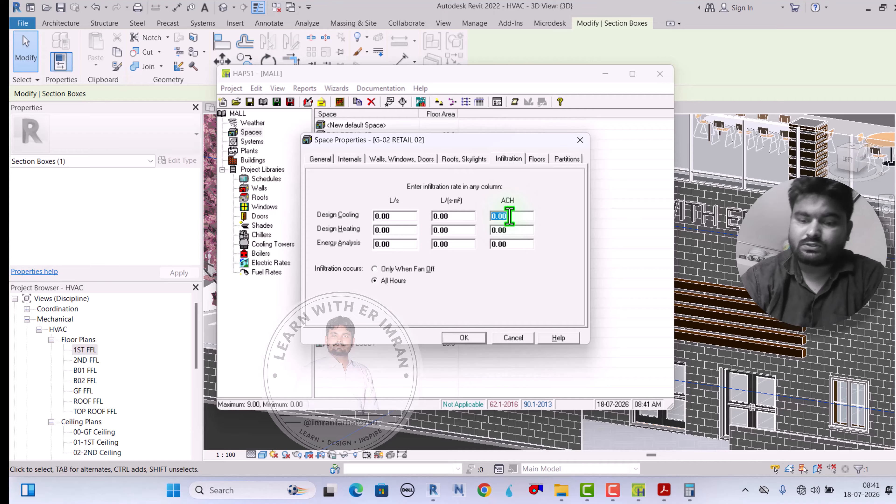
type("0")
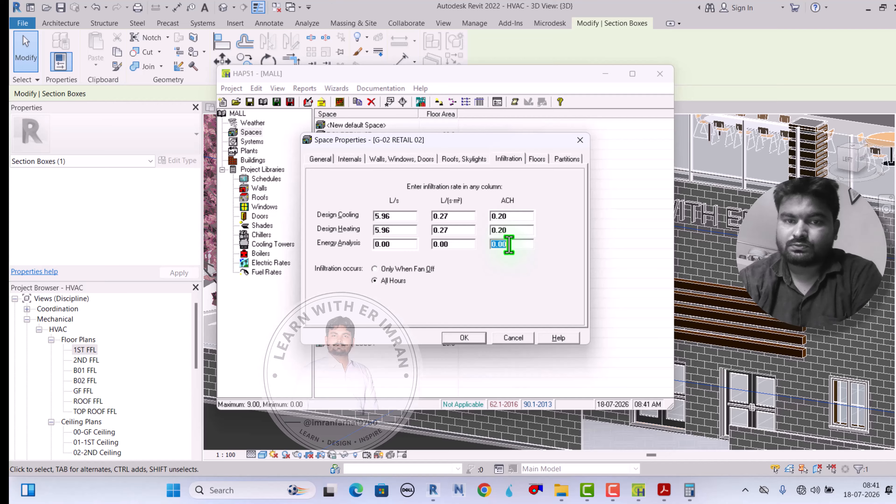
type("0.2")
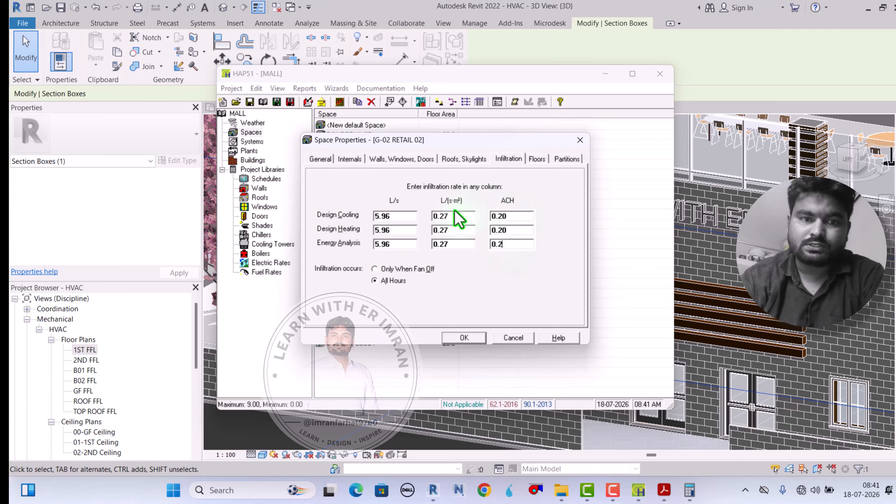
Set G-02's floor type to Floor Above Unconditioned Space and save the space properties
left_click(534, 159)
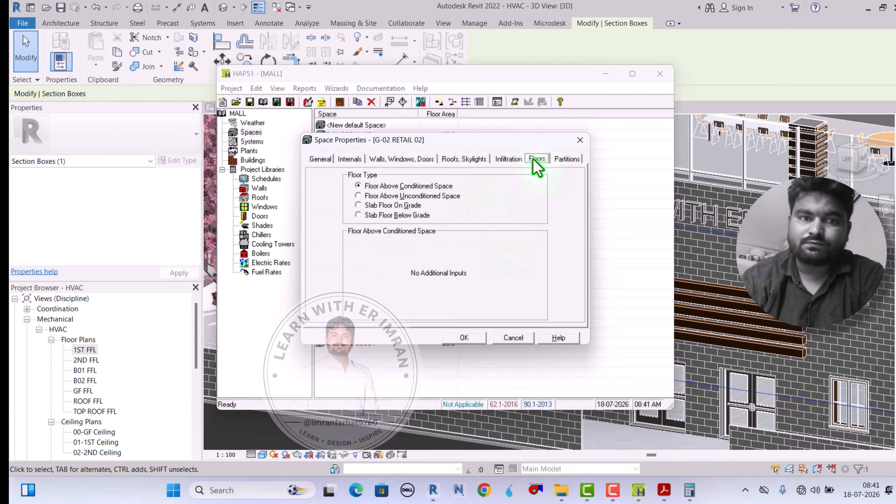
left_click(358, 196)
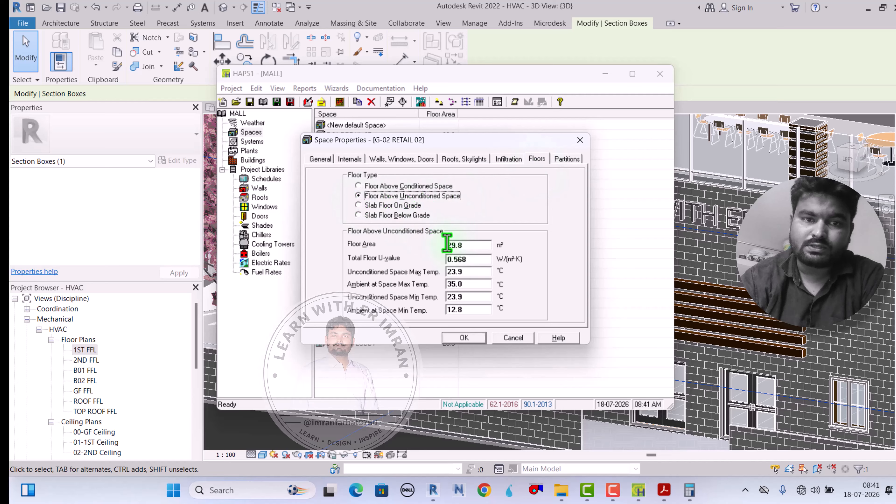
double_click(467, 286)
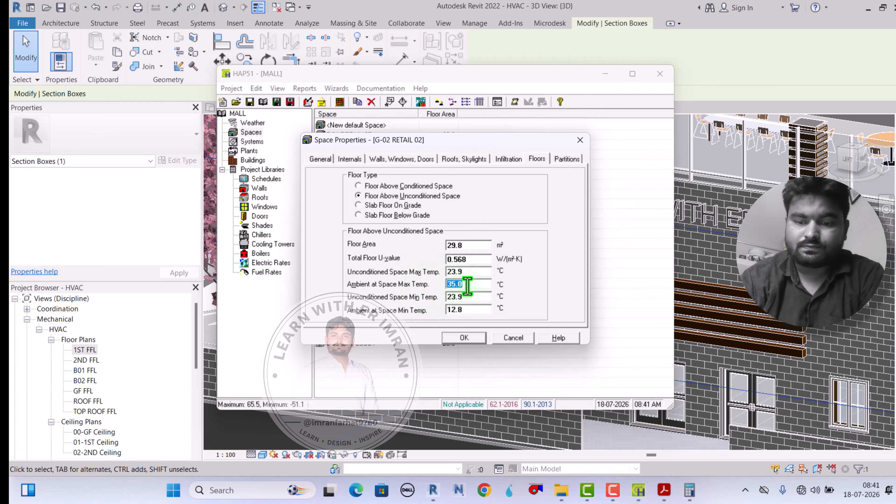
left_click(455, 339)
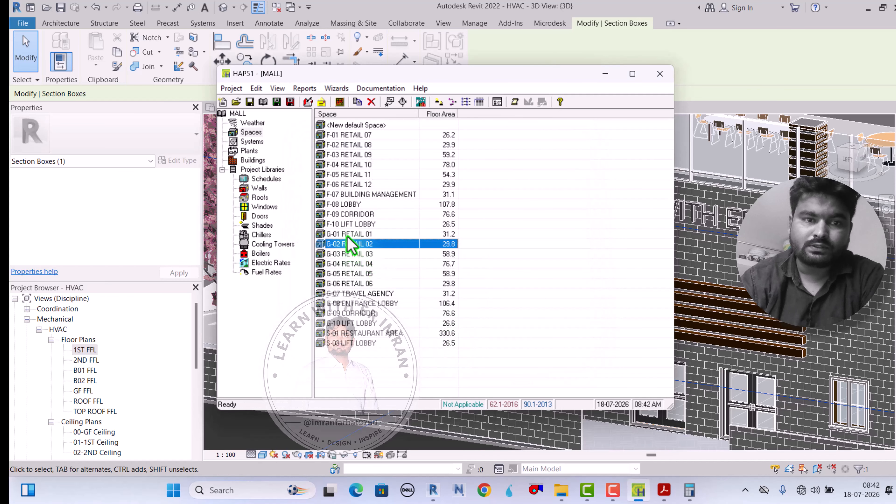
Open G-01 RETAIL 01 and check its floor temperature settings as a reference for G-02, then close it
double_click(347, 234)
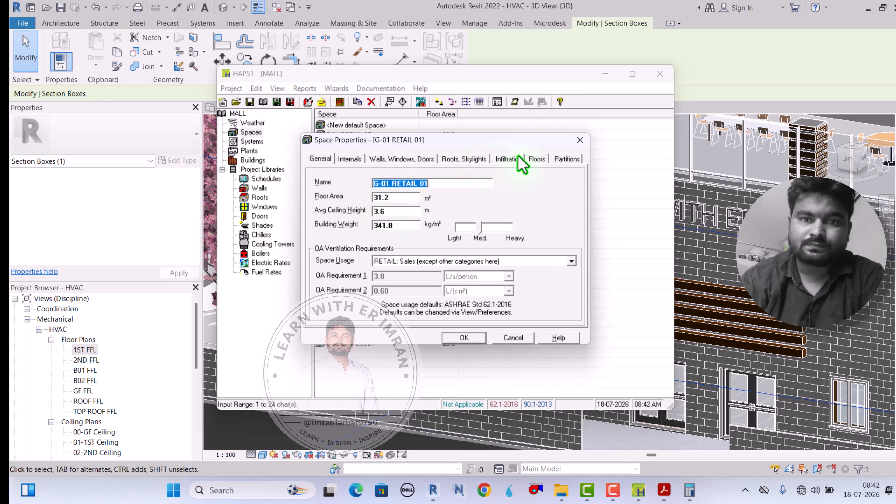
left_click(537, 159)
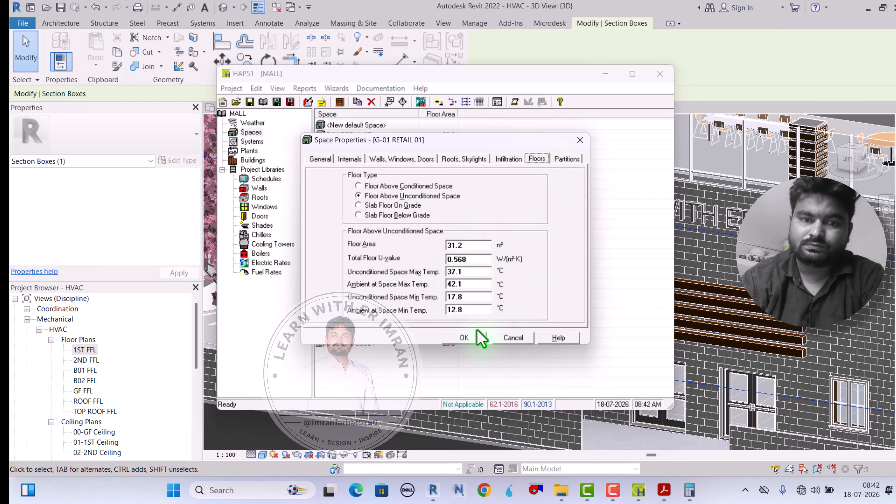
left_click(473, 339)
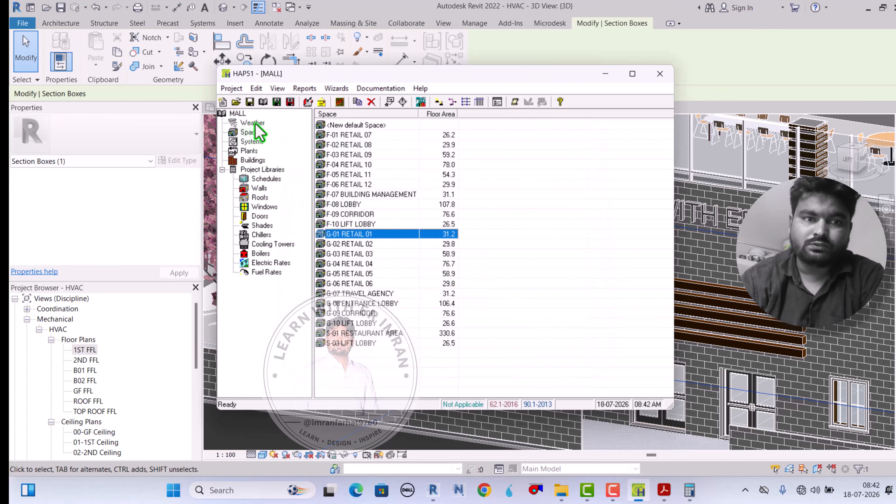
Set G-02's floor temperatures to 37.1 °C unconditioned maximum, 42.1 °C ambient maximum and 17.8 °C unconditioned minimum, check the partitions and save
double_click(350, 245)
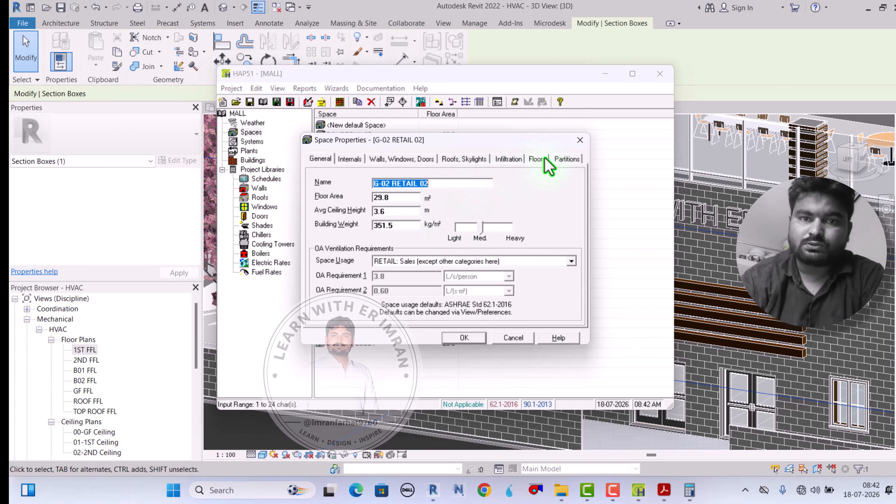
left_click(537, 160)
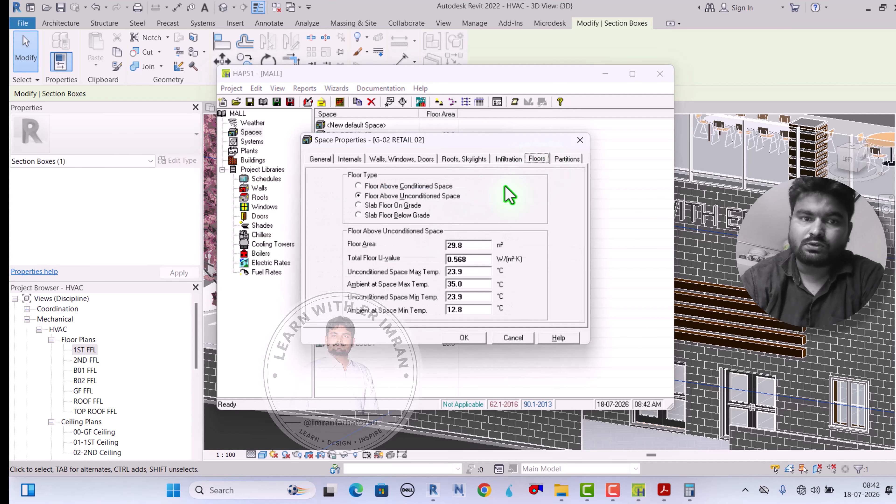
double_click(466, 284)
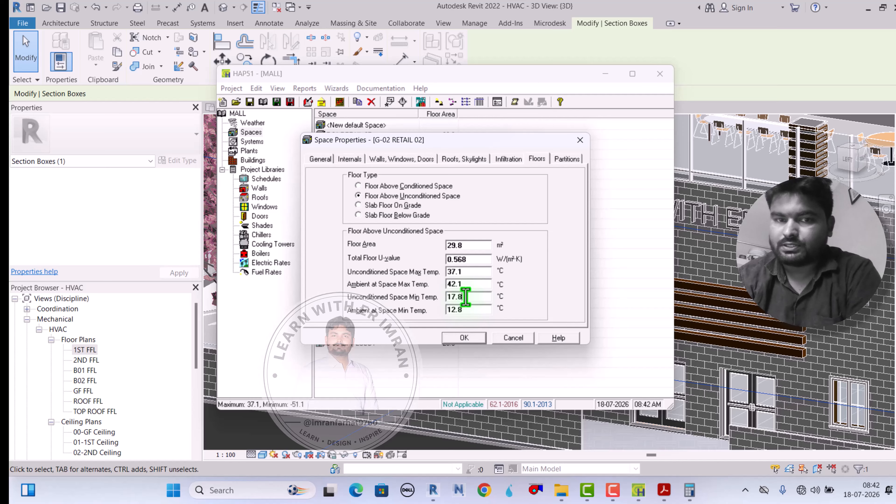
left_click(567, 160)
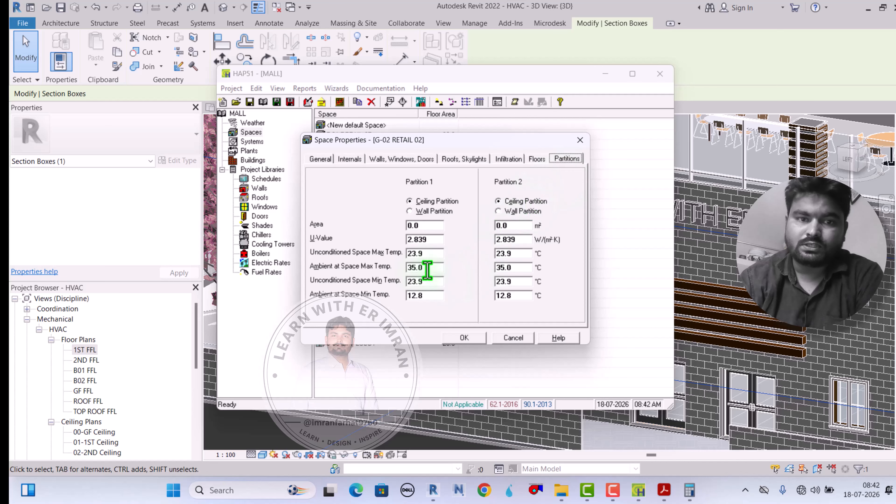
left_click(464, 337)
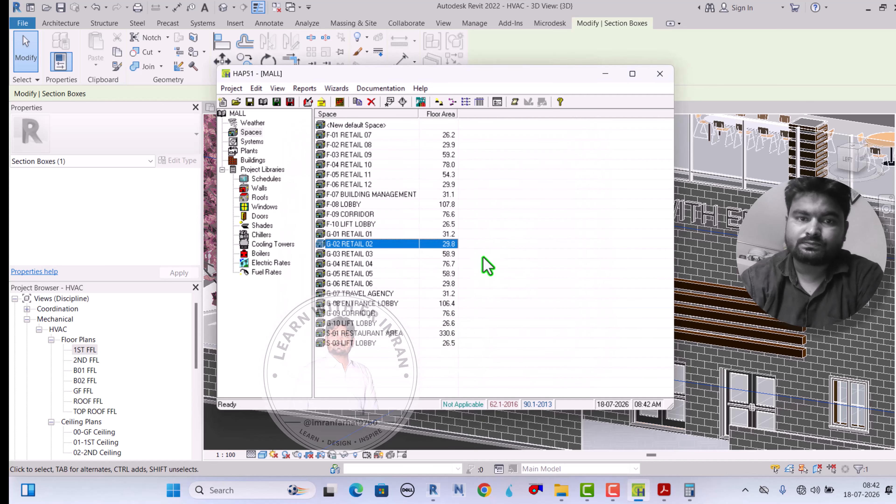
Switch to Revit's GF FFL plan to examine the retail rooms next to G-02, then return to HAP's space list
left_click(607, 75)
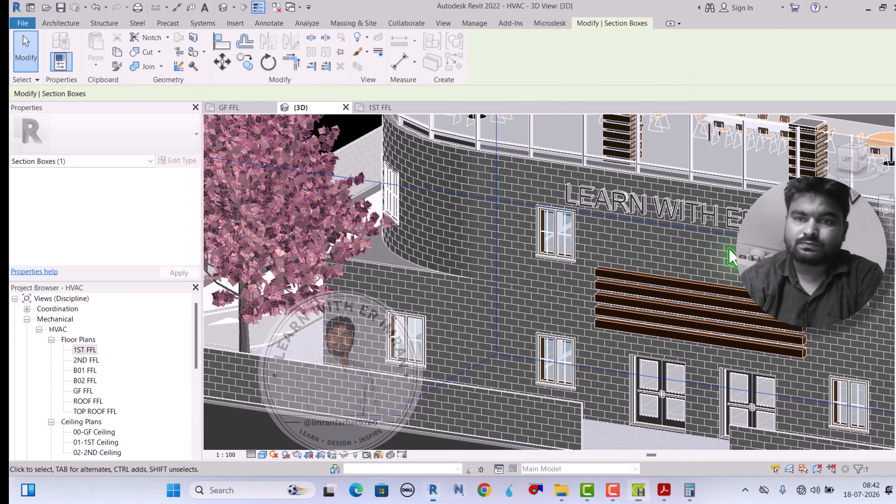
left_click(247, 109)
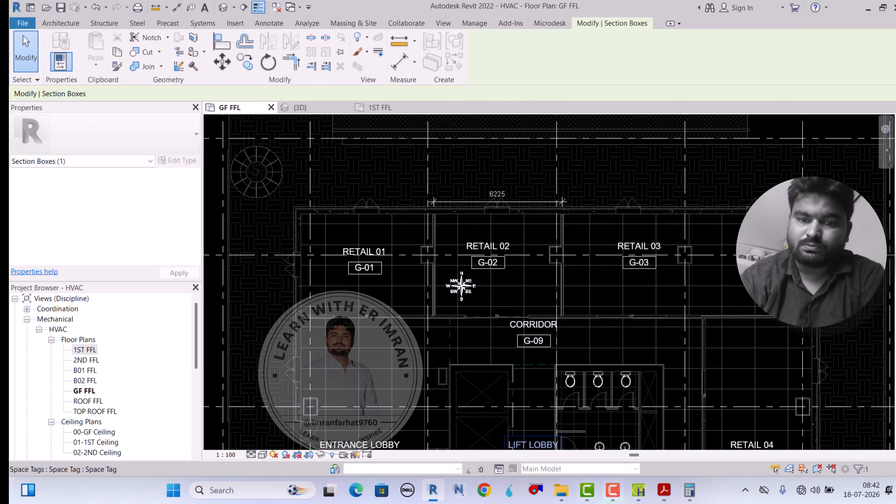
left_click(638, 490)
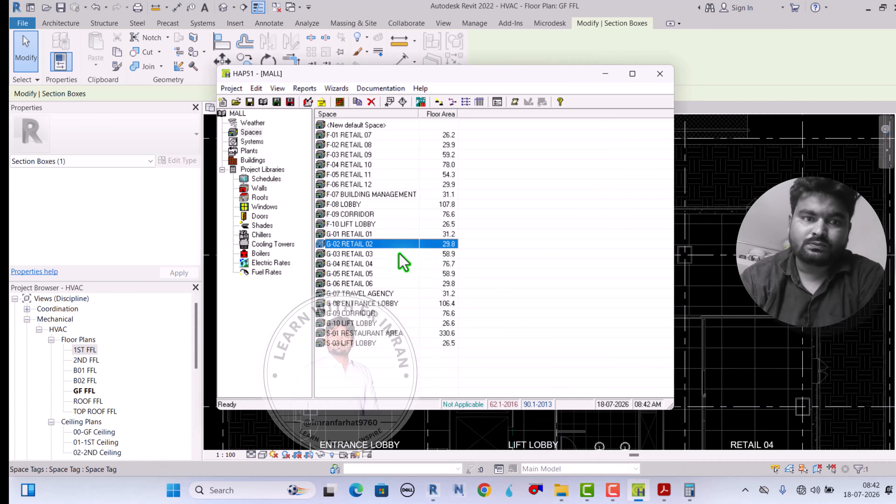